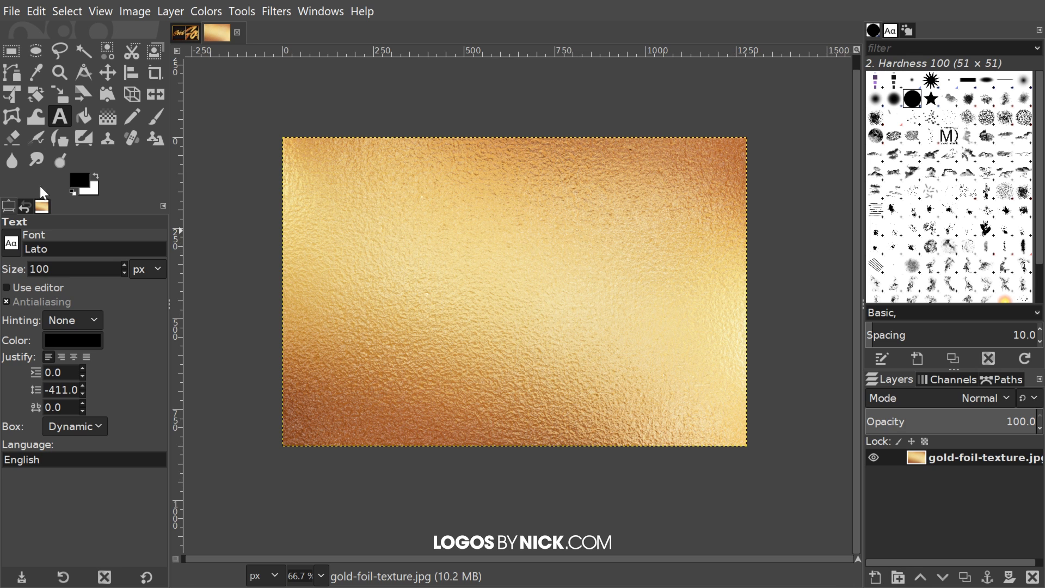
Step: Add a transparent 1280 × 852 px layer above the gold foil texture and fill it with the black foreground color
left_click(875, 578)
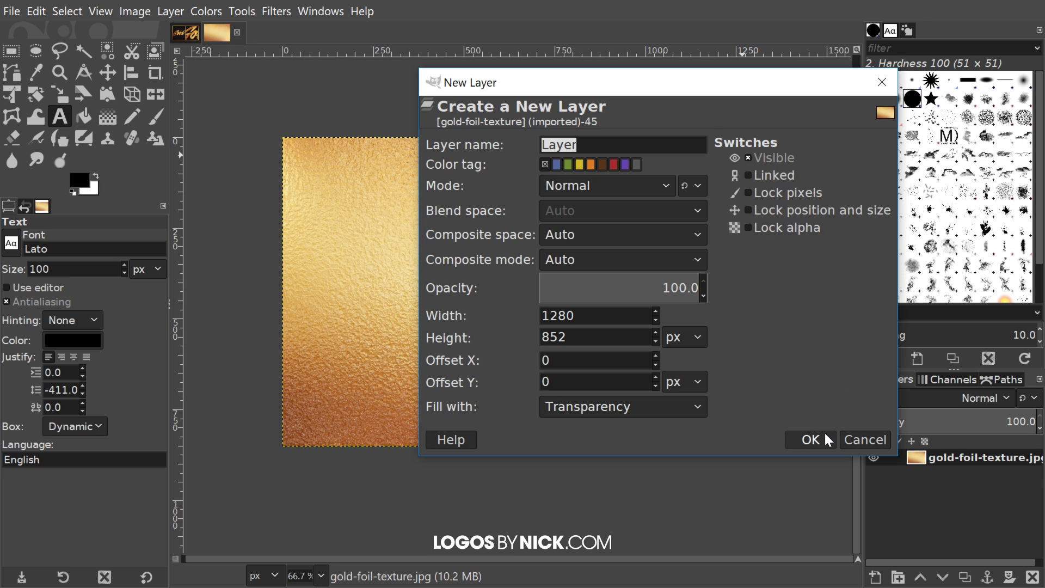
left_click(810, 440)
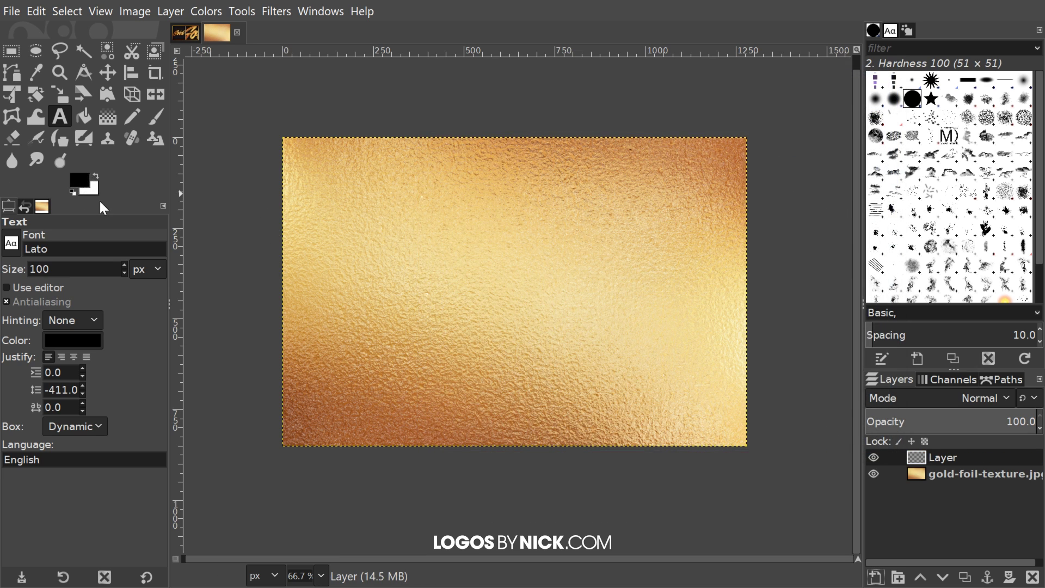
left_click(43, 2)
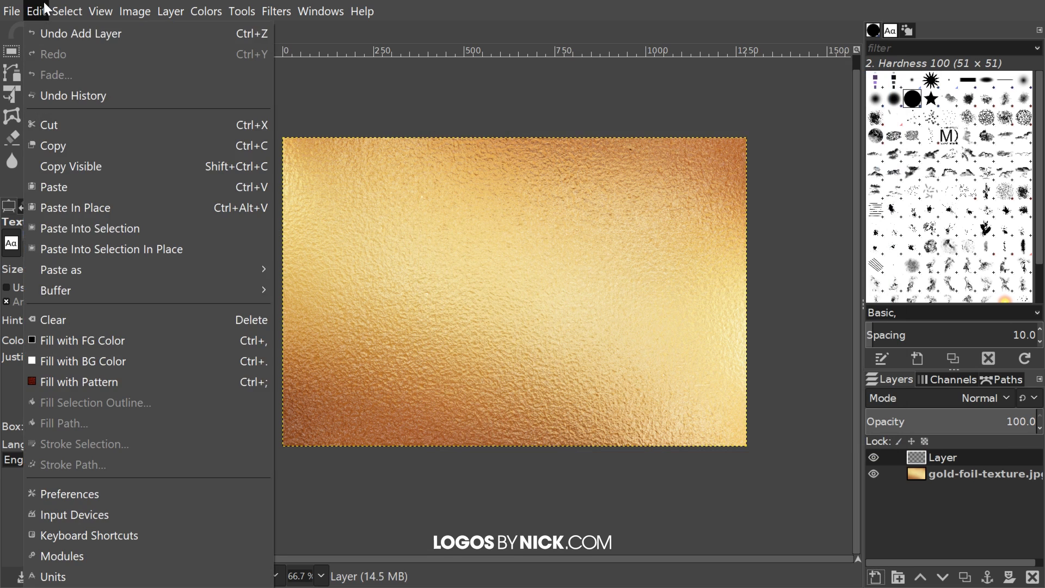
left_click(116, 339)
left_click_drag(576, 212, 600, 214)
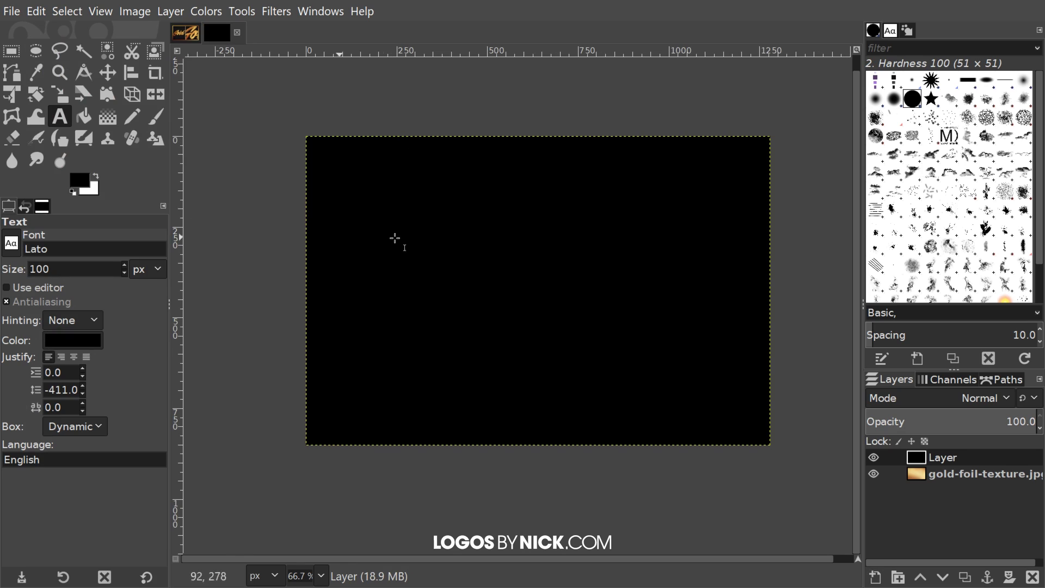
Step: Swap the foreground color to white and add the text "Gold" on the black canvas
left_click(97, 174)
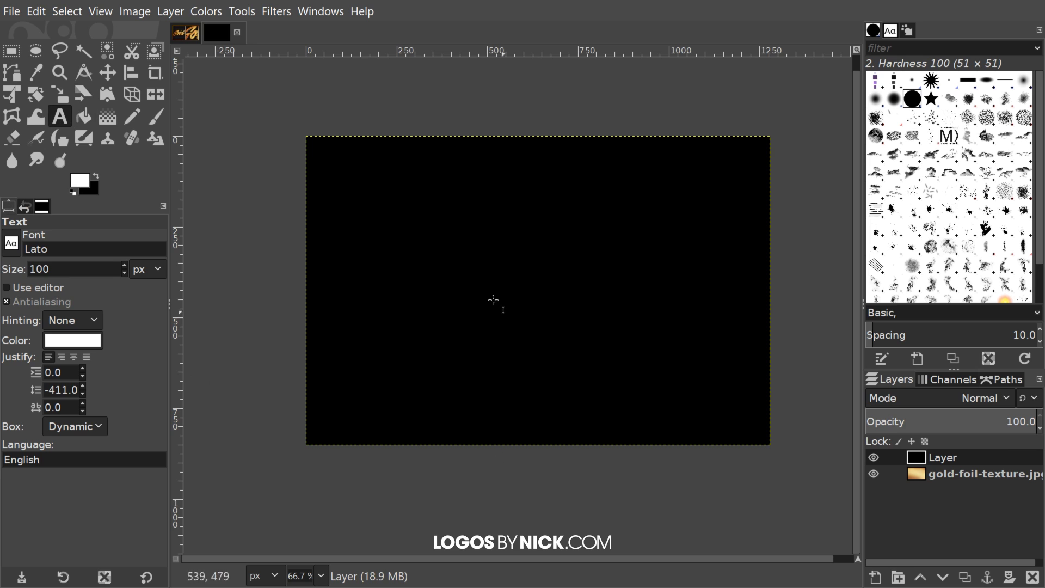
left_click(407, 248)
type("Gold")
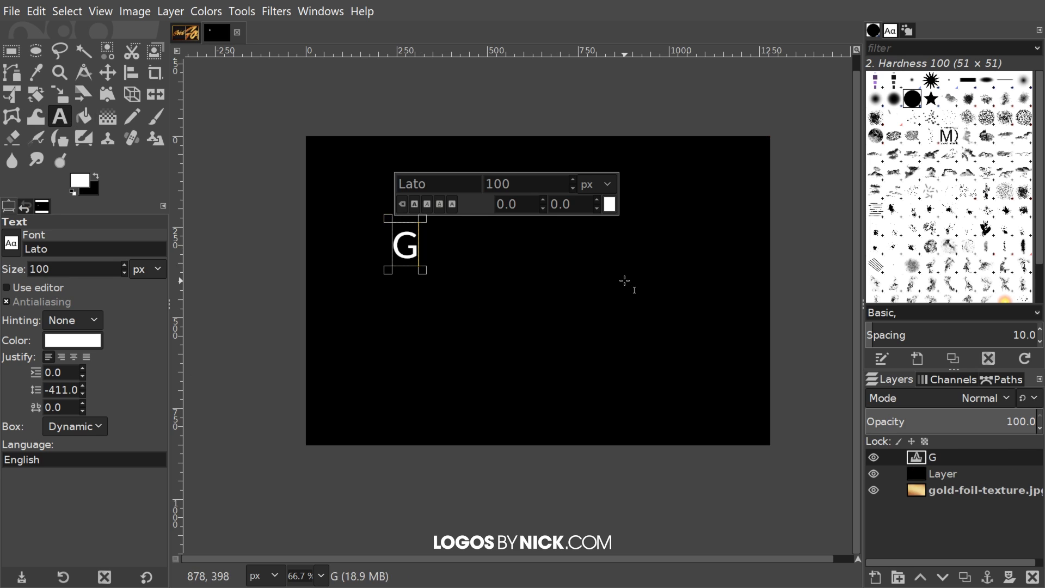
Step: Set the font of the "Gold" text to Skywalker
left_click(17, 246)
scroll(71, 321, "down", 5)
left_click_drag(97, 315, 92, 343)
scroll(66, 341, "down", 3)
scroll(47, 313, "down", 1)
scroll(47, 315, "down", 6)
left_click(45, 290)
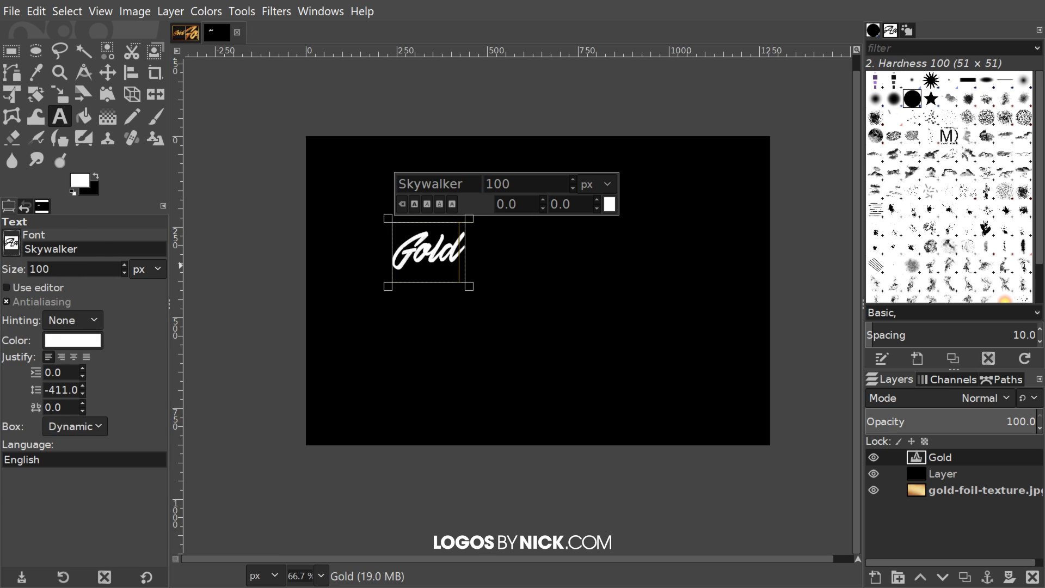
Step: Set the text size to 550 px and move the "Gold" lettering to the middle of the canvas
type("550")
key("Return")
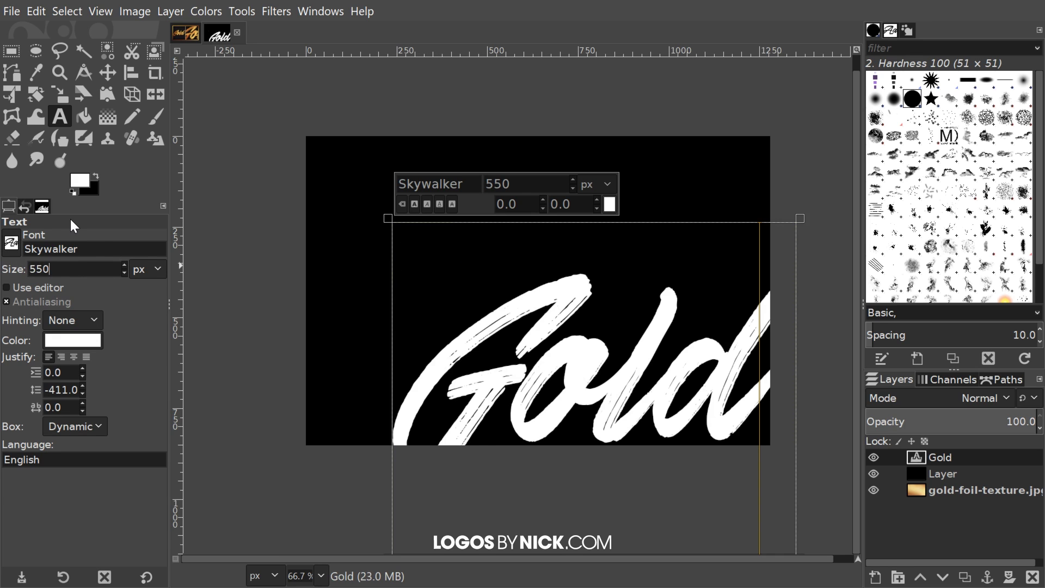
left_click(108, 73)
left_click_drag(561, 288, 500, 203)
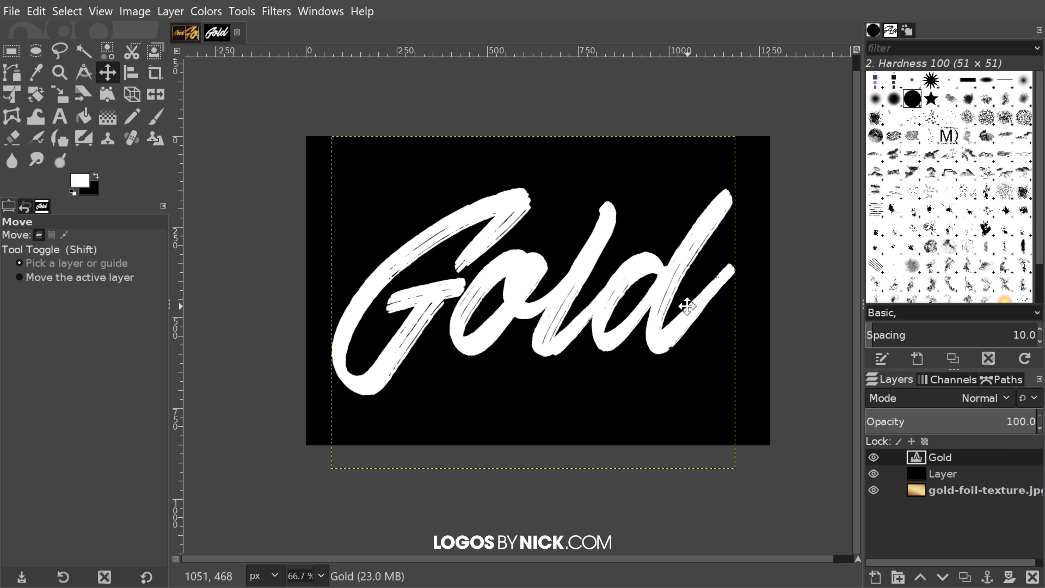
Step: Create a selection from the "Gold" text layer's alpha and delete the text layer
right_click(936, 458)
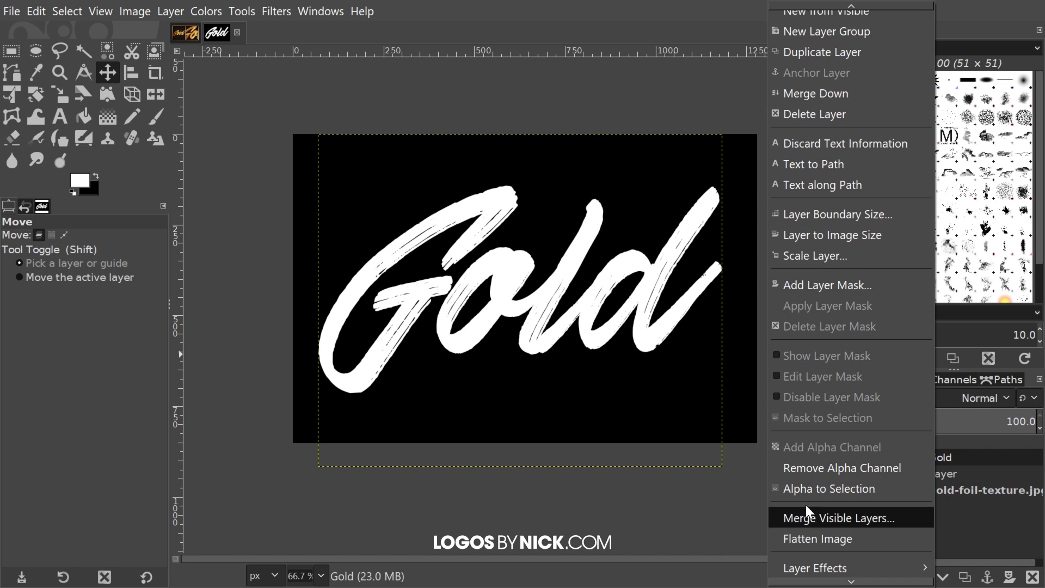
left_click(834, 487)
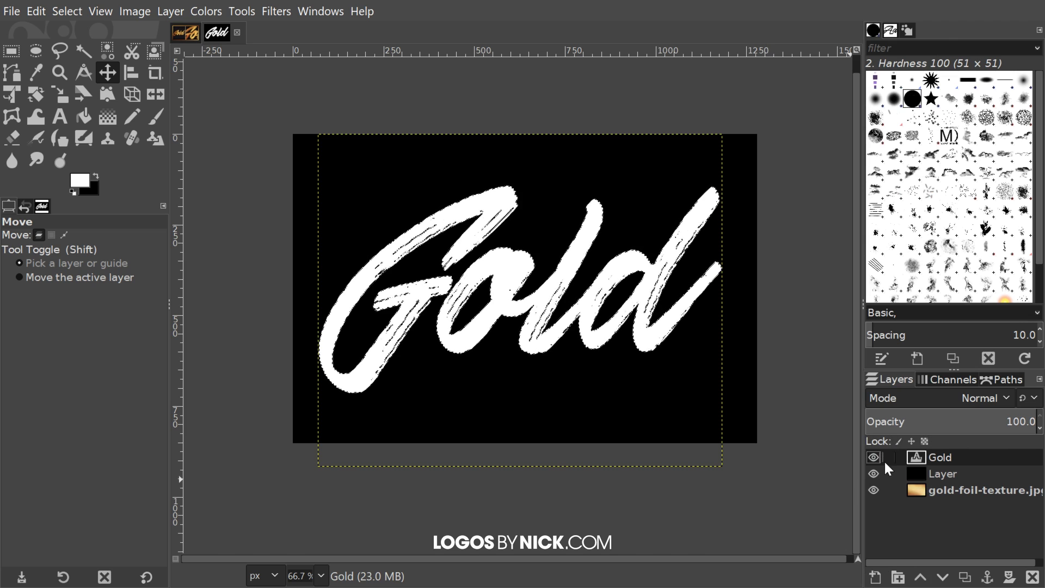
left_click(1032, 578)
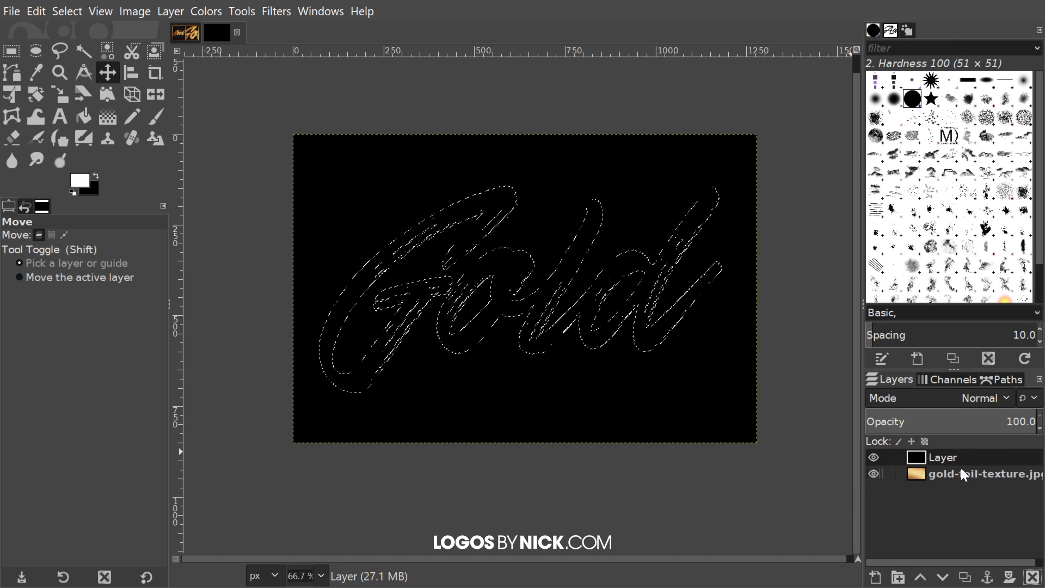
Step: Cut the selected letter shapes out of the black layer and clear the selection
scroll(762, 354, "up", 1)
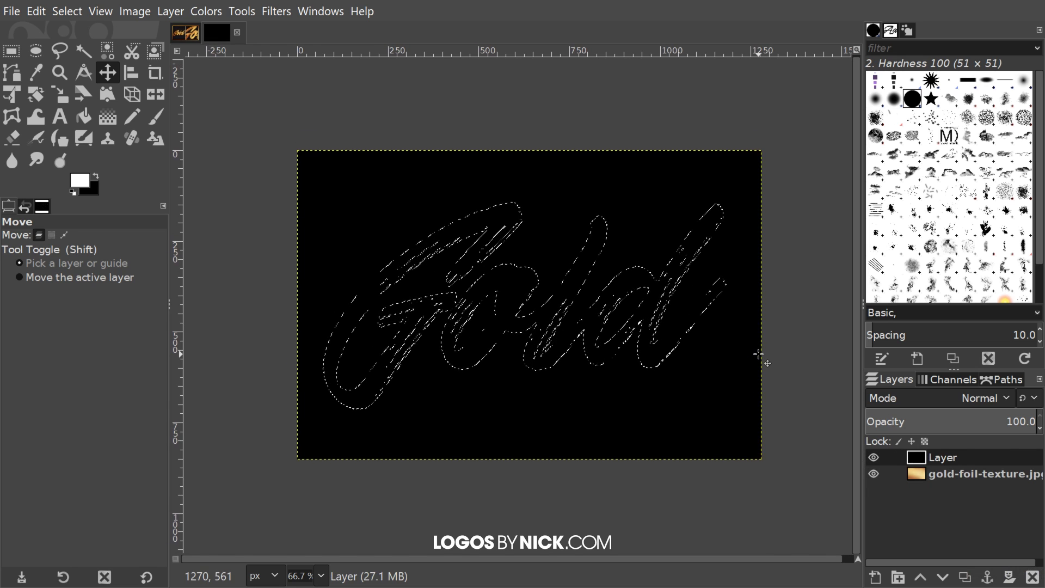
key("Delete")
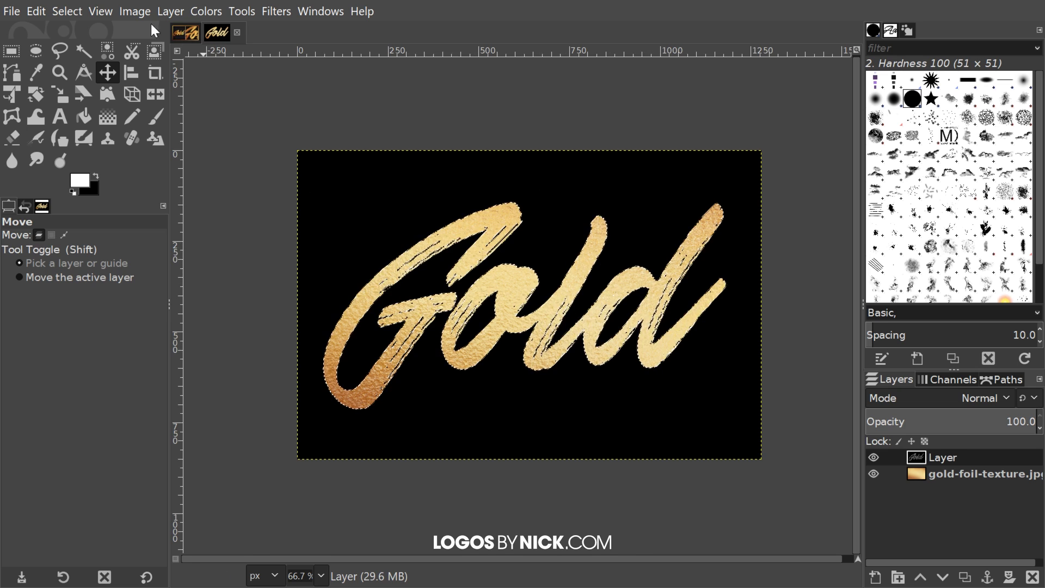
left_click(74, 12)
left_click(94, 55)
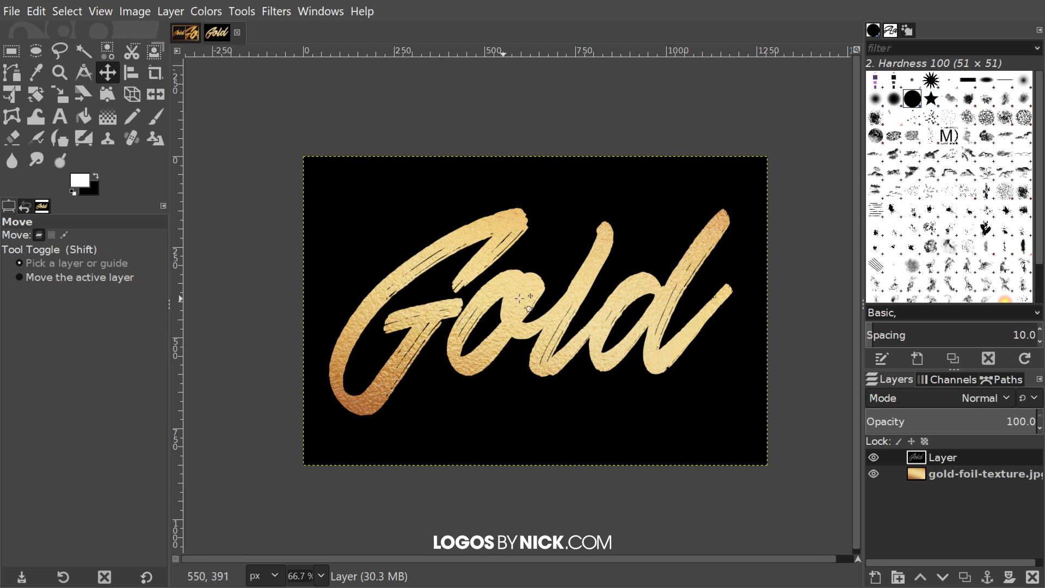
Step: Darken the gold-foil-texture layer with Levels, using a black input level of 104 and a gamma of 0.78
left_click(953, 477)
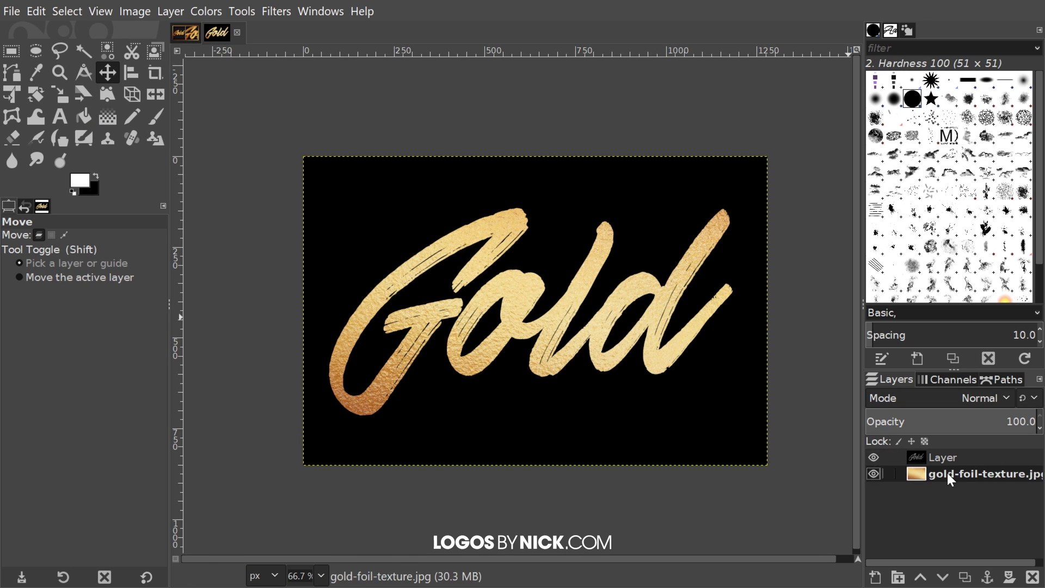
left_click_drag(524, 238, 505, 233)
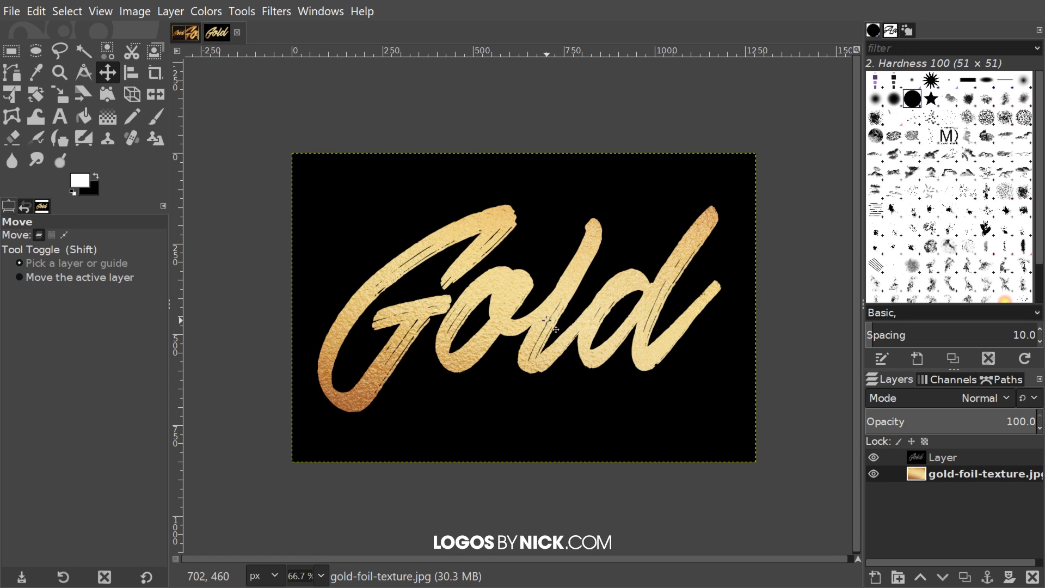
left_click(205, 11)
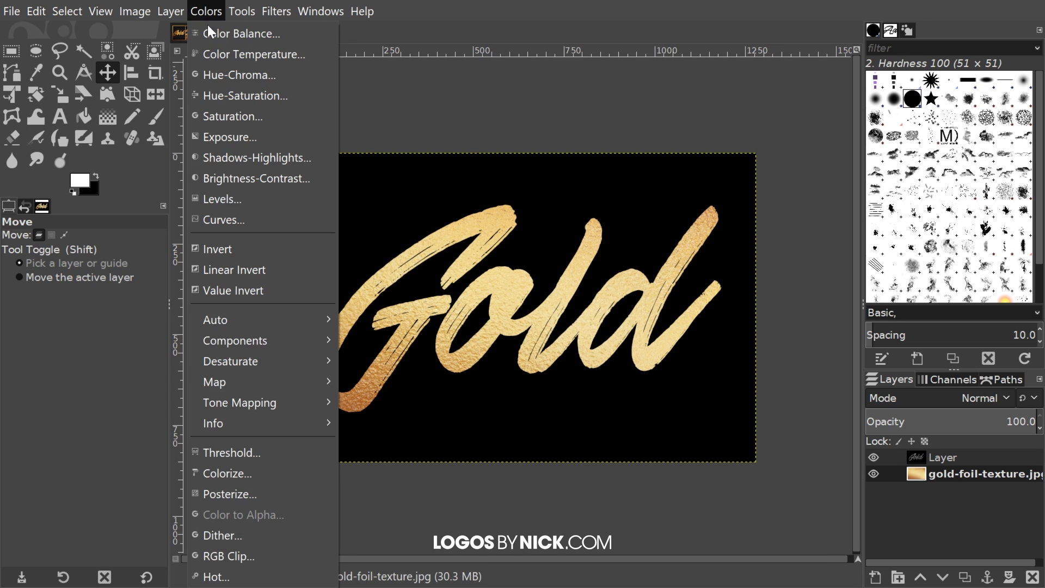
left_click(261, 198)
left_click_drag(871, 84, 750, 63)
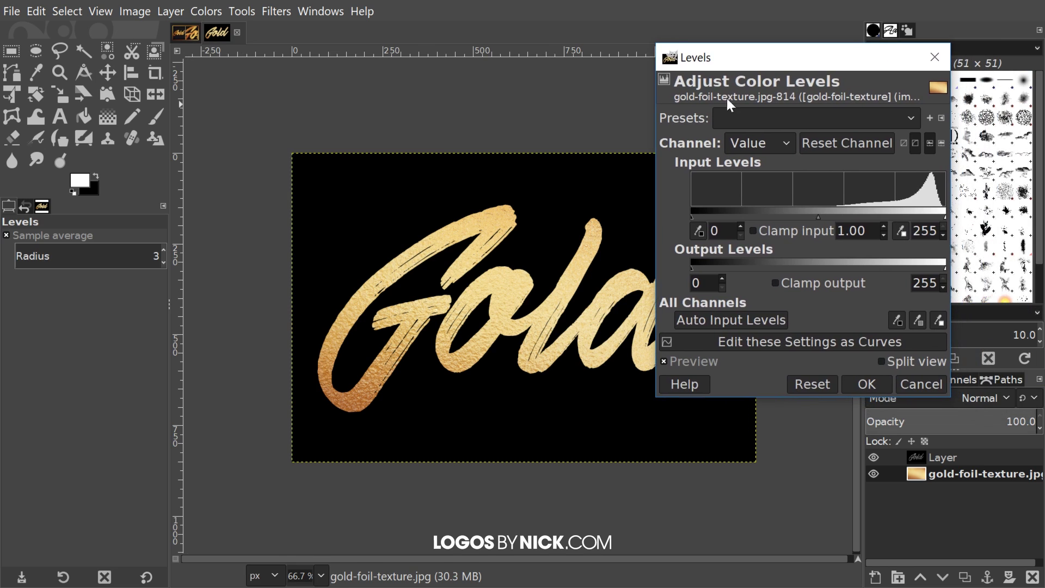
left_click_drag(692, 216, 795, 215)
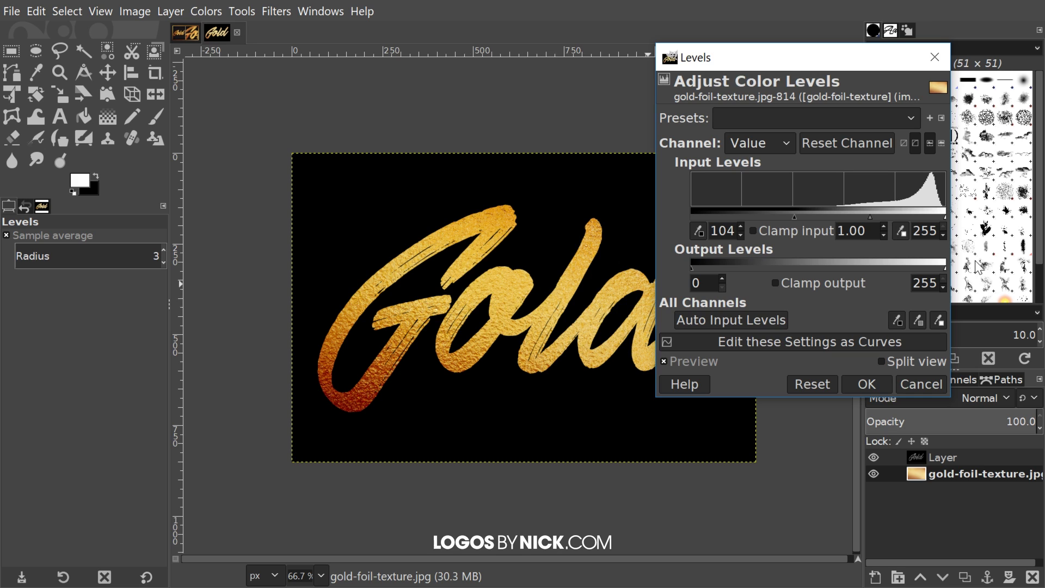
left_click_drag(870, 214, 883, 214)
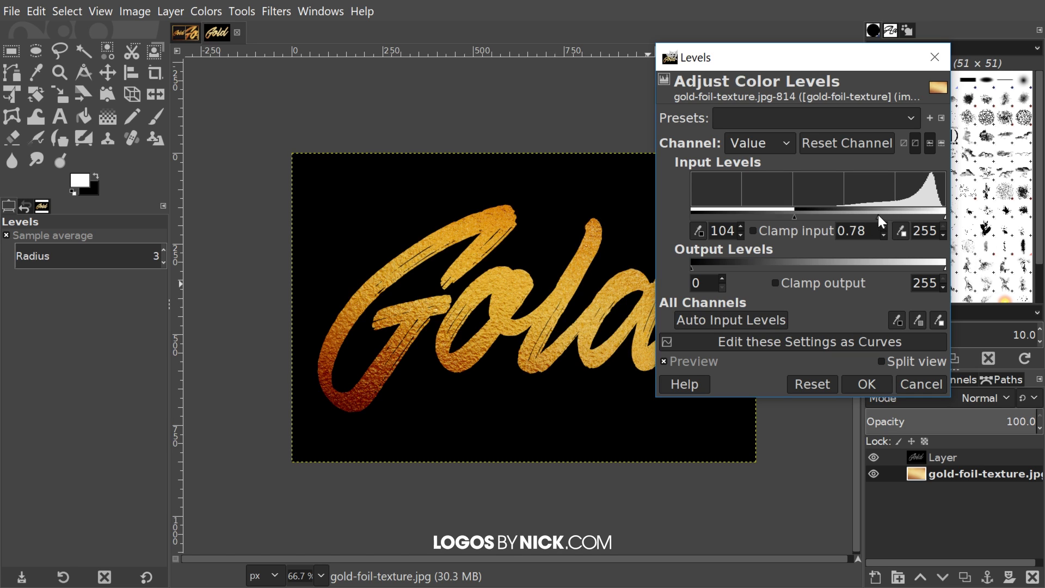
left_click(850, 381)
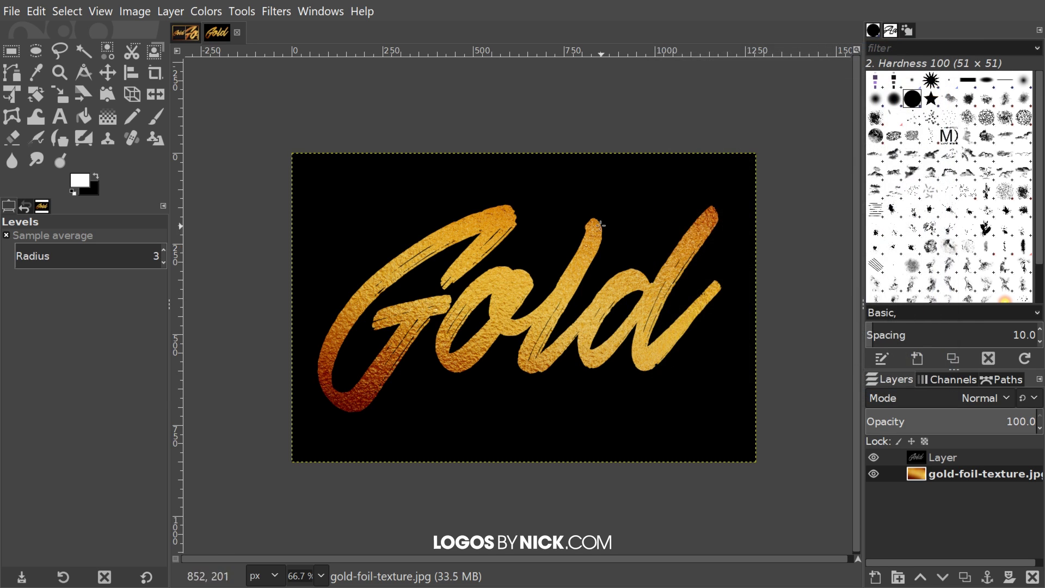
Step: Warp the foil texture along the strokes of the letter G with Warp Transform in Move pixels mode
left_click(37, 122)
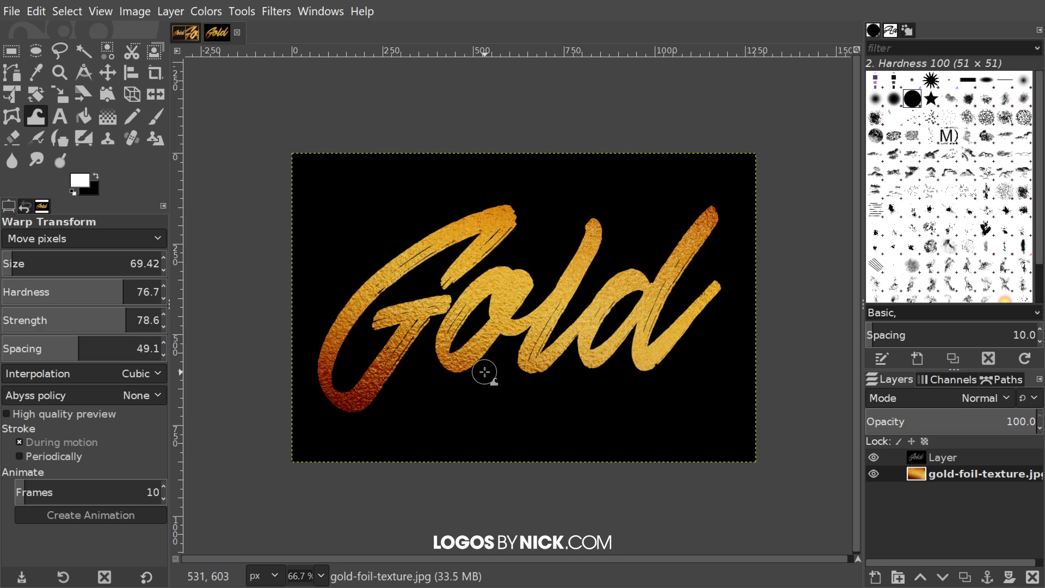
scroll(484, 372, "up", 1)
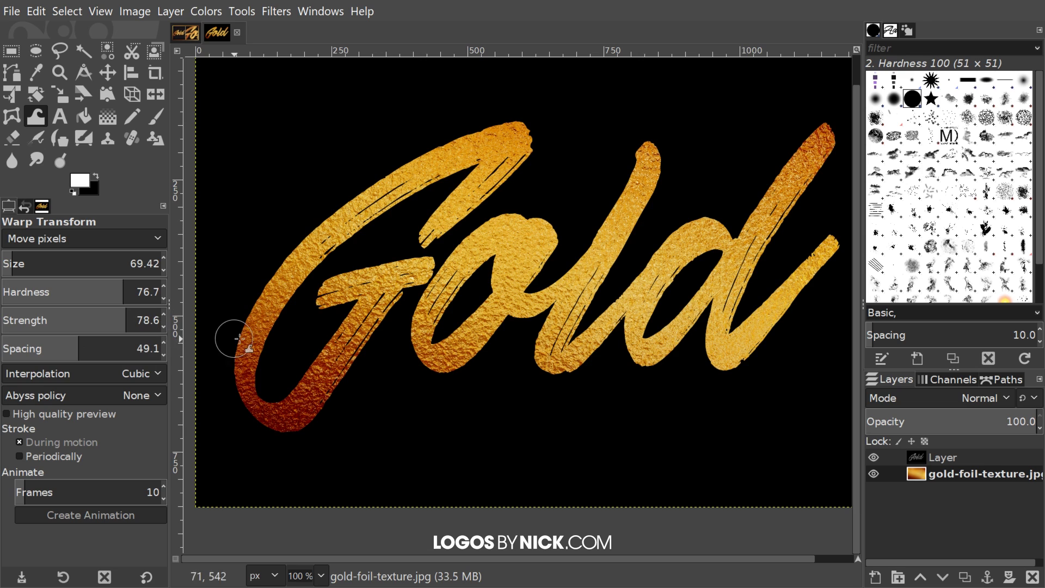
left_click(57, 241)
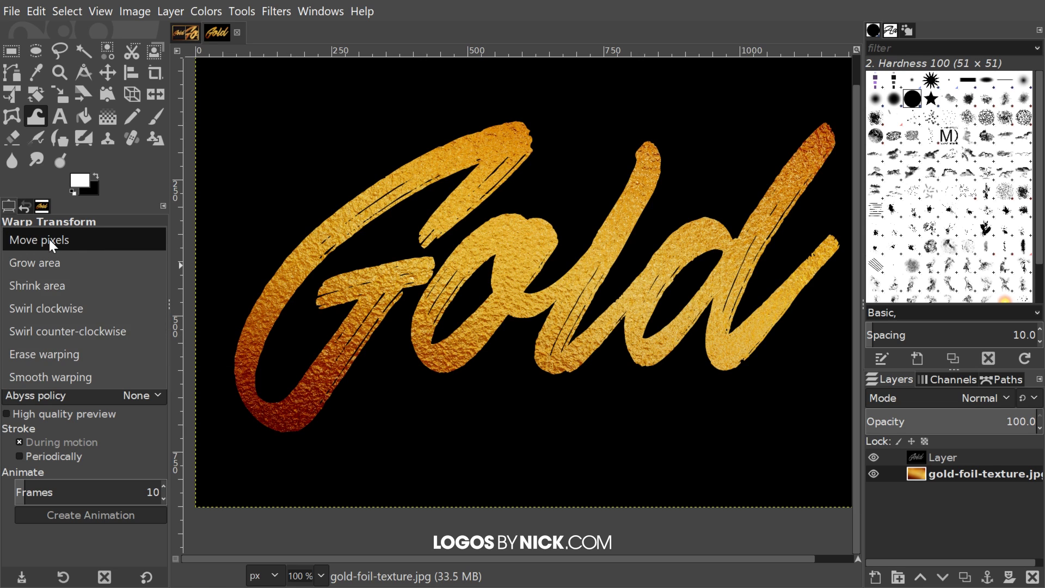
left_click(49, 240)
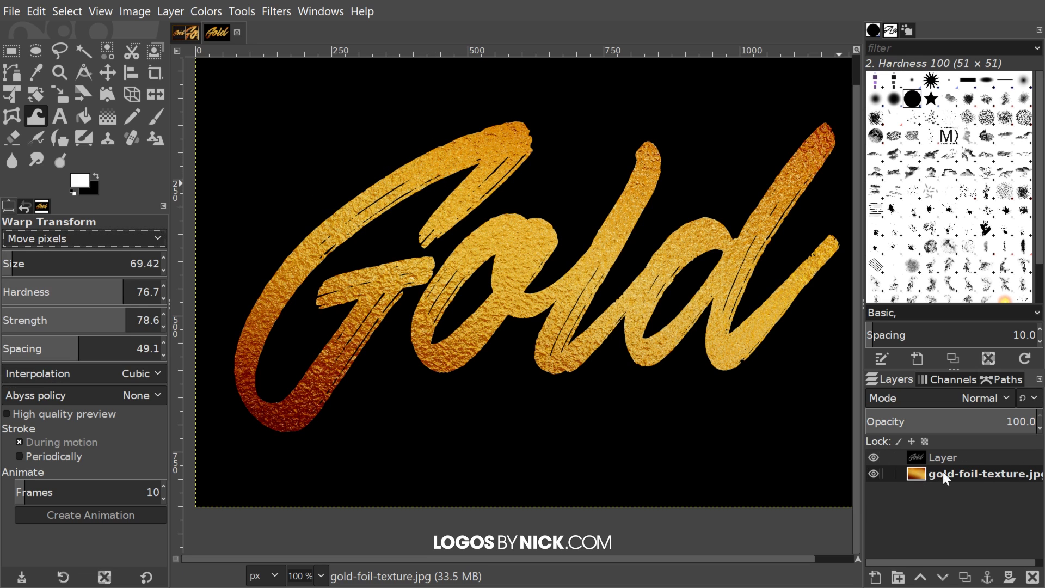
mouse_move(261, 336)
left_mouse_down()
mouse_move(261, 304)
mouse_move(331, 233)
mouse_move(462, 146)
left_mouse_up()
left_click_drag(327, 236, 478, 137)
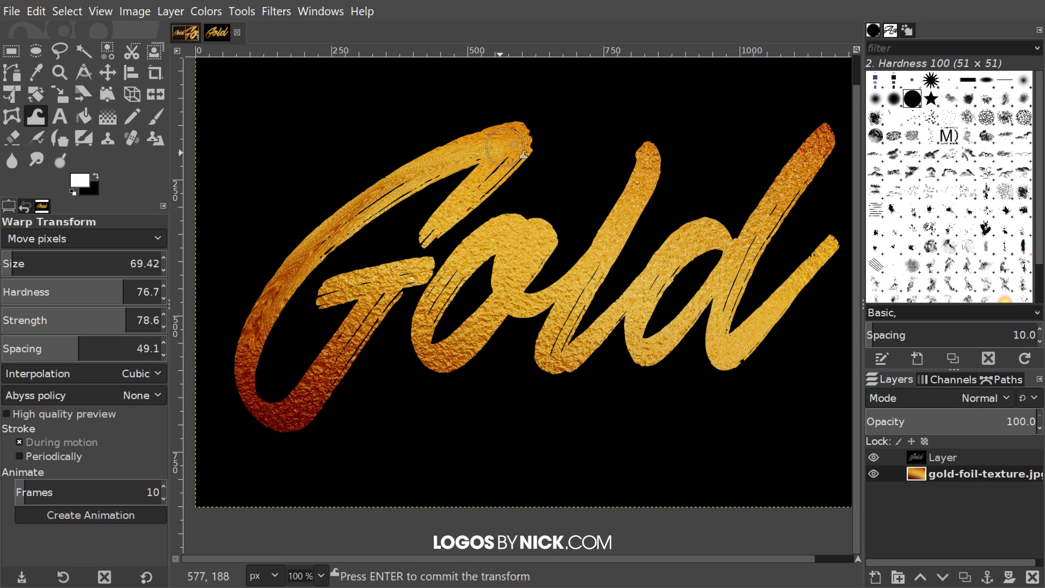
mouse_move(246, 381)
left_mouse_down()
mouse_move(254, 334)
mouse_move(303, 255)
mouse_move(231, 374)
mouse_move(242, 379)
mouse_move(260, 333)
mouse_move(360, 226)
mouse_move(319, 251)
mouse_move(330, 239)
mouse_move(451, 148)
mouse_move(396, 187)
mouse_move(538, 131)
left_mouse_up()
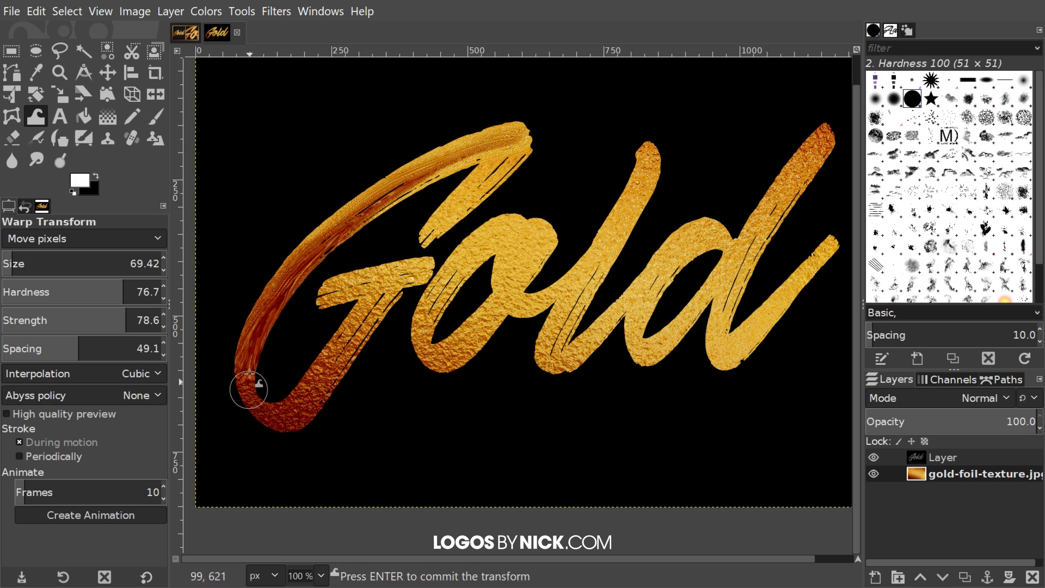
mouse_move(287, 416)
left_mouse_down()
mouse_move(385, 321)
mouse_move(275, 398)
mouse_move(389, 290)
mouse_move(297, 371)
mouse_move(356, 316)
mouse_move(316, 391)
mouse_move(340, 367)
mouse_move(268, 420)
mouse_move(251, 413)
mouse_move(305, 415)
mouse_move(248, 444)
mouse_move(289, 423)
mouse_move(248, 400)
mouse_move(237, 351)
mouse_move(243, 367)
mouse_move(301, 256)
mouse_move(223, 329)
mouse_move(376, 200)
mouse_move(465, 145)
mouse_move(369, 198)
mouse_move(438, 160)
mouse_move(533, 132)
mouse_move(428, 224)
mouse_move(512, 158)
mouse_move(440, 221)
mouse_move(513, 153)
mouse_move(399, 162)
mouse_move(385, 187)
mouse_move(525, 130)
mouse_move(503, 179)
mouse_move(516, 169)
mouse_move(430, 242)
mouse_move(468, 214)
left_mouse_up()
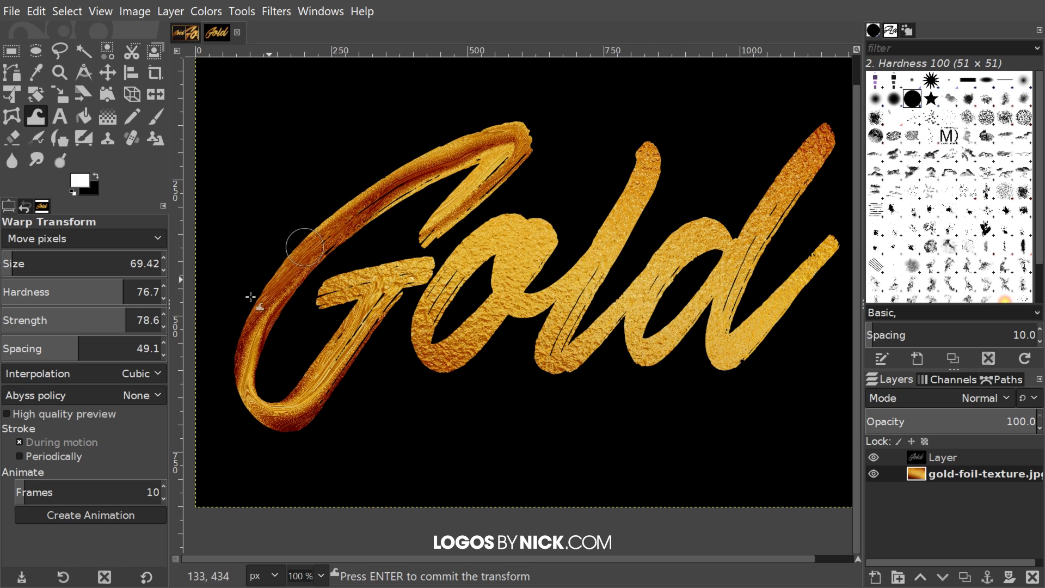
mouse_move(253, 327)
left_mouse_down()
mouse_move(264, 328)
mouse_move(237, 400)
mouse_move(269, 425)
mouse_move(305, 426)
mouse_move(371, 333)
mouse_move(362, 327)
mouse_move(404, 297)
mouse_move(320, 289)
mouse_move(428, 267)
mouse_move(339, 270)
mouse_move(315, 285)
mouse_move(339, 282)
mouse_move(498, 170)
left_mouse_up()
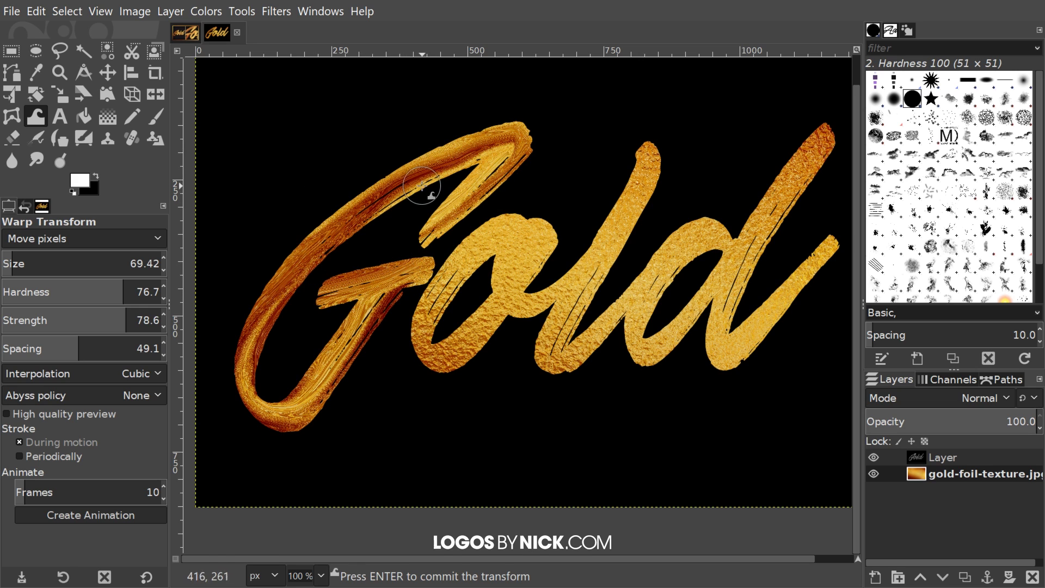
Step: Warp the foil texture along the curves of the letter o and its connecting stroke into the l
mouse_move(411, 181)
left_mouse_down()
mouse_move(501, 133)
mouse_move(443, 159)
mouse_move(466, 148)
mouse_move(550, 122)
mouse_move(472, 138)
mouse_move(554, 120)
mouse_move(457, 157)
mouse_move(564, 129)
mouse_move(489, 161)
mouse_move(535, 149)
mouse_move(488, 200)
mouse_move(438, 234)
mouse_move(492, 189)
mouse_move(401, 249)
mouse_move(507, 166)
mouse_move(449, 223)
mouse_move(424, 282)
mouse_move(431, 326)
mouse_move(415, 344)
mouse_move(422, 315)
mouse_move(472, 256)
mouse_move(430, 296)
mouse_move(530, 224)
mouse_move(477, 259)
mouse_move(508, 226)
mouse_move(465, 255)
left_mouse_up()
mouse_move(531, 222)
left_mouse_down()
mouse_move(467, 255)
mouse_move(426, 323)
mouse_move(427, 356)
mouse_move(485, 346)
mouse_move(448, 357)
mouse_move(494, 311)
mouse_move(445, 352)
mouse_move(513, 289)
mouse_move(454, 320)
mouse_move(519, 235)
mouse_move(549, 223)
mouse_move(506, 286)
left_mouse_up()
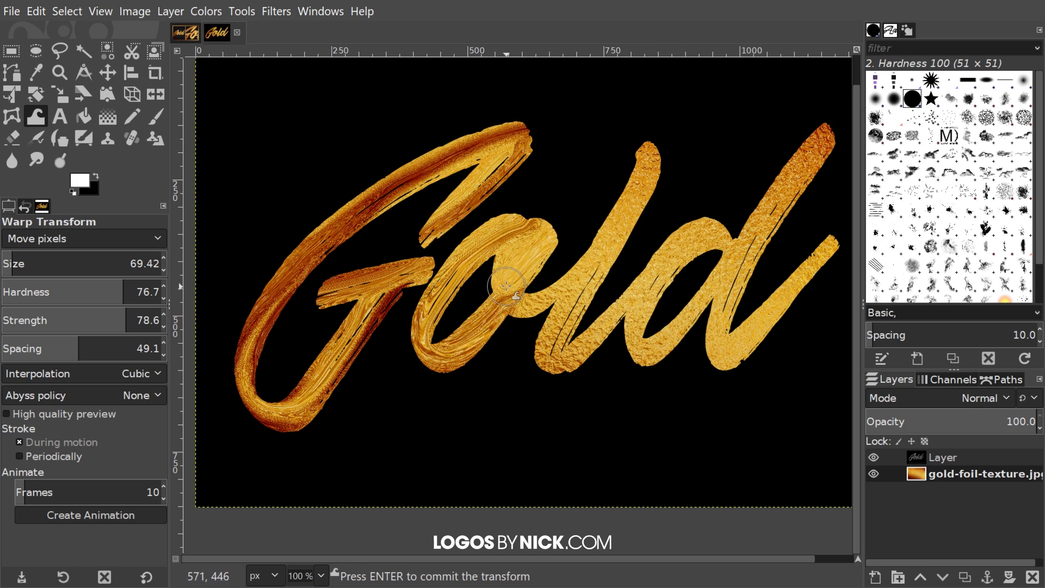
mouse_move(521, 223)
left_mouse_down()
mouse_move(509, 291)
mouse_move(518, 308)
mouse_move(557, 301)
mouse_move(505, 291)
mouse_move(537, 231)
mouse_move(506, 283)
mouse_move(508, 302)
mouse_move(552, 298)
mouse_move(503, 304)
mouse_move(559, 292)
mouse_move(616, 243)
mouse_move(658, 146)
mouse_move(565, 250)
mouse_move(507, 251)
mouse_move(538, 230)
left_mouse_up()
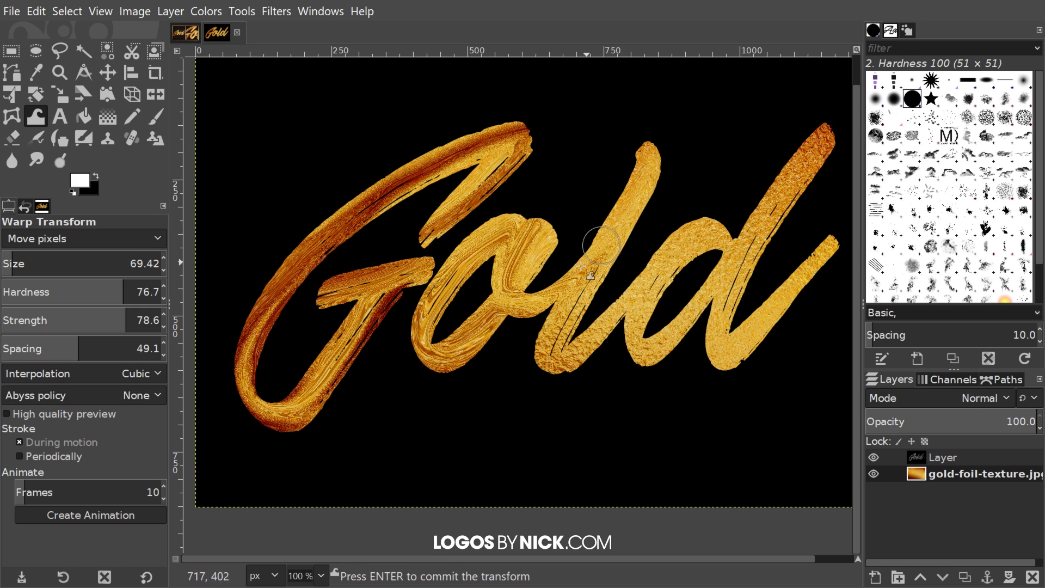
mouse_move(524, 243)
left_mouse_down()
mouse_move(505, 286)
mouse_move(537, 306)
mouse_move(506, 278)
mouse_move(505, 293)
mouse_move(546, 304)
mouse_move(615, 251)
left_mouse_up()
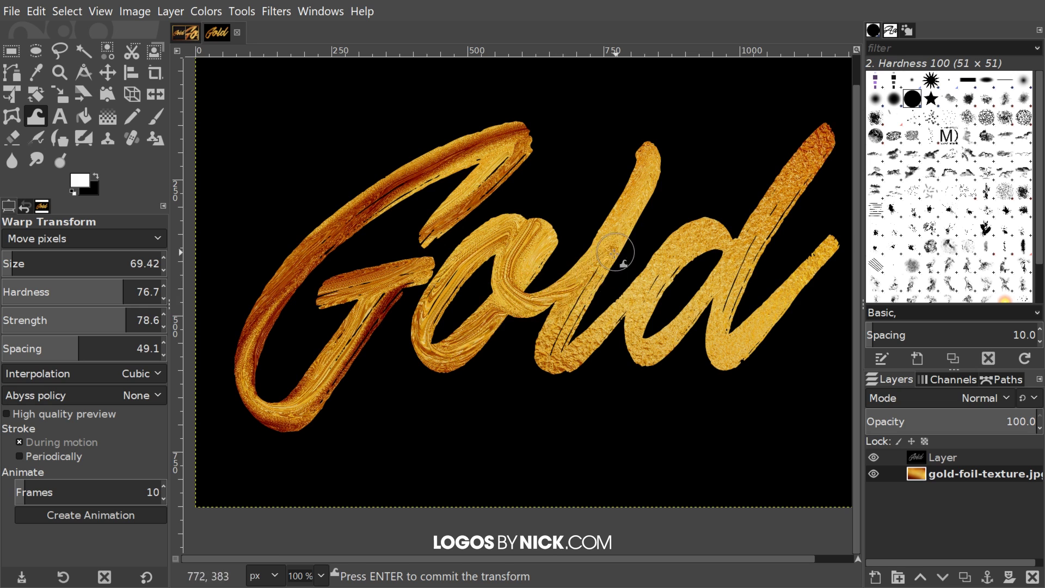
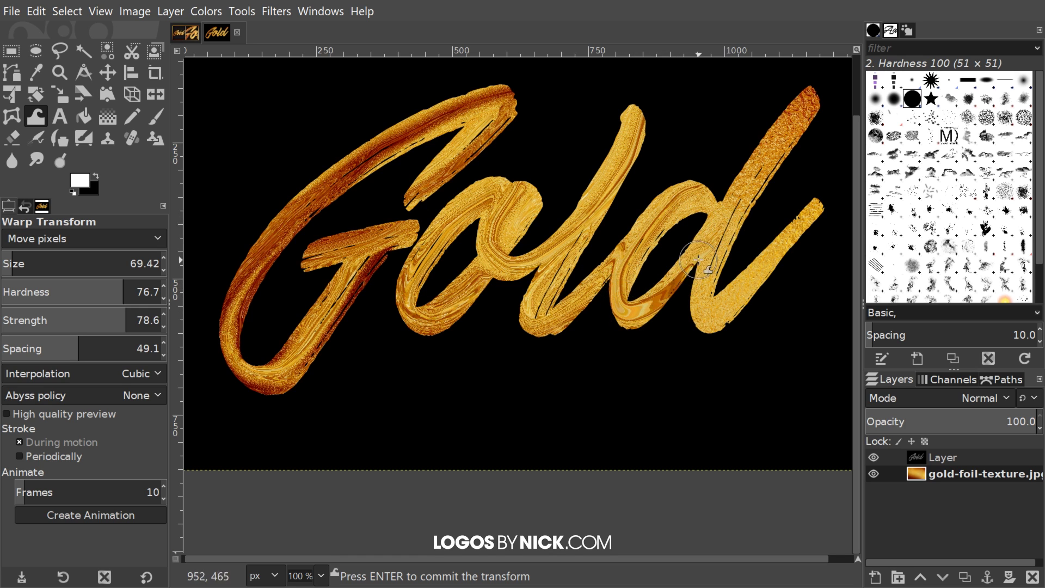
Step: Warp the foil texture along the stem and strokes of the letter d
scroll(577, 295, "up", 3)
scroll(653, 294, "right", 5)
mouse_move(670, 210)
left_mouse_down()
mouse_move(643, 240)
mouse_move(689, 179)
mouse_move(676, 168)
mouse_move(592, 270)
mouse_move(614, 253)
mouse_move(621, 292)
mouse_move(722, 203)
mouse_move(548, 300)
mouse_move(610, 230)
mouse_move(642, 241)
mouse_move(641, 264)
mouse_move(612, 265)
mouse_move(597, 280)
mouse_move(625, 258)
mouse_move(594, 293)
mouse_move(633, 259)
mouse_move(605, 308)
mouse_move(692, 209)
mouse_move(640, 250)
mouse_move(748, 150)
mouse_move(642, 263)
mouse_move(730, 170)
mouse_move(653, 282)
mouse_move(658, 265)
mouse_move(623, 353)
mouse_move(659, 352)
mouse_move(641, 319)
mouse_move(631, 357)
mouse_move(658, 360)
mouse_move(634, 360)
mouse_move(662, 349)
mouse_move(745, 252)
mouse_move(668, 325)
mouse_move(735, 264)
mouse_move(697, 298)
mouse_move(603, 348)
mouse_move(616, 341)
mouse_move(621, 376)
mouse_move(666, 361)
mouse_move(614, 384)
mouse_move(611, 356)
mouse_move(637, 374)
mouse_move(734, 281)
mouse_move(648, 348)
mouse_move(739, 248)
mouse_move(696, 184)
mouse_move(738, 133)
mouse_move(677, 195)
mouse_move(690, 204)
mouse_move(738, 130)
left_mouse_up()
scroll(592, 271, "down", 1)
scroll(592, 271, "left", 2)
scroll(541, 260, "left", 3)
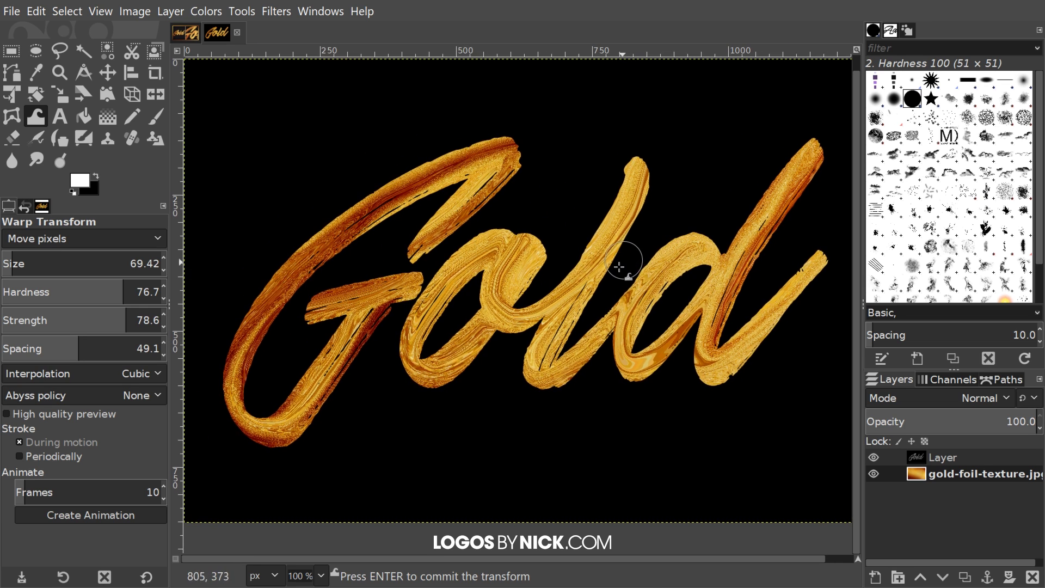
mouse_move(475, 317)
left_mouse_down()
mouse_move(600, 323)
mouse_move(585, 310)
left_mouse_up()
scroll(590, 303, "right", 1)
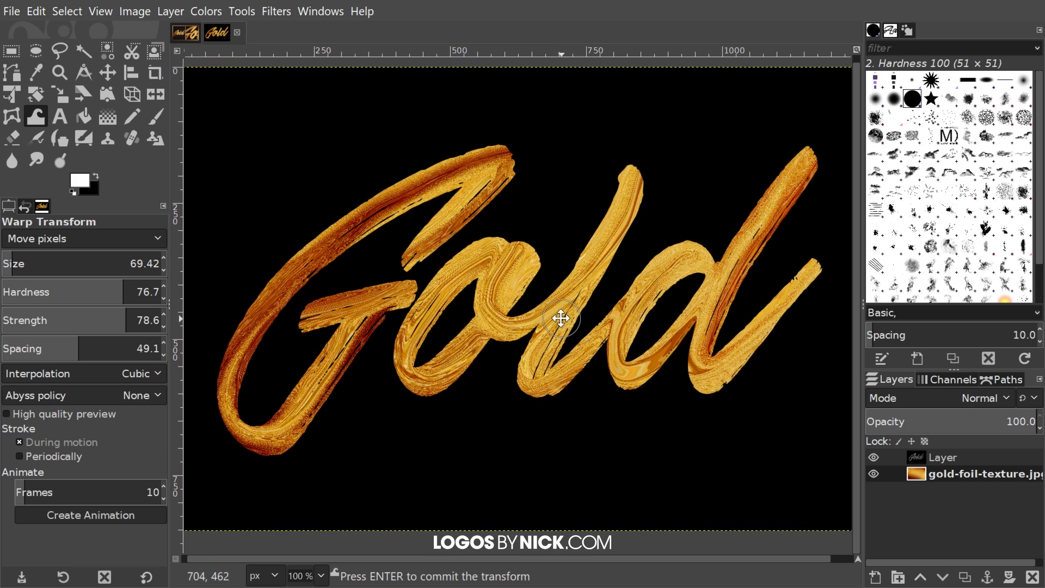
scroll(552, 317, "down", 1)
scroll(552, 318, "right", 1)
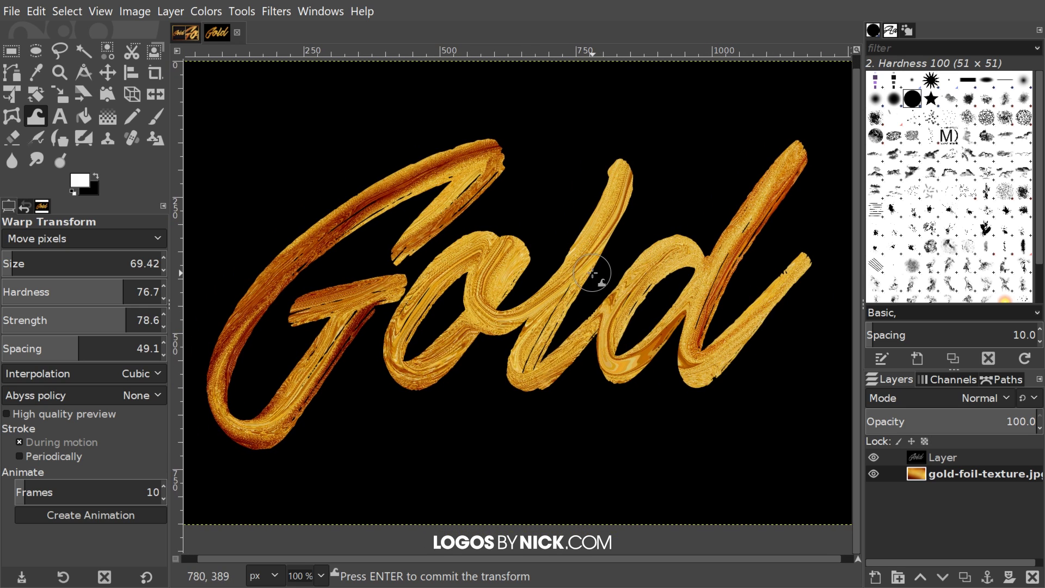
scroll(592, 272, "down", 2)
scroll(576, 299, "up", 1)
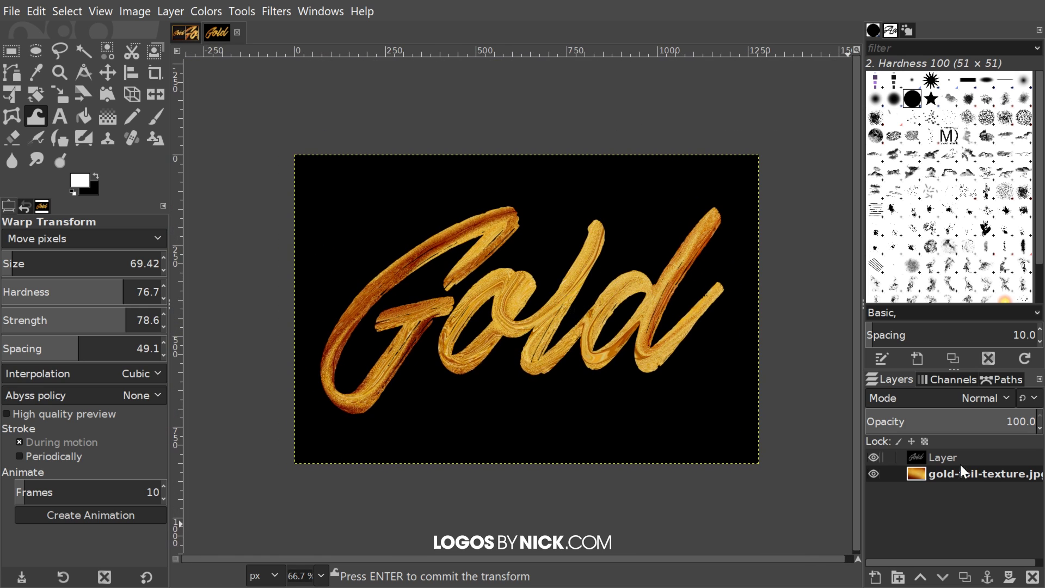
Step: Create a selection from the alpha of the black cut-out layer, and delete that layer
left_click(935, 458)
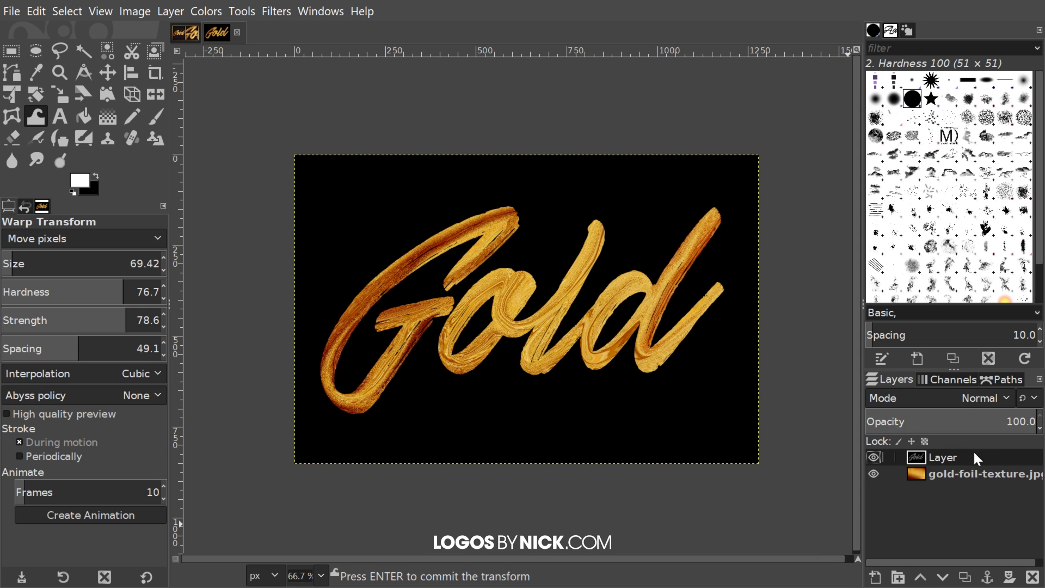
right_click(945, 457)
scroll(851, 475, "down", 2)
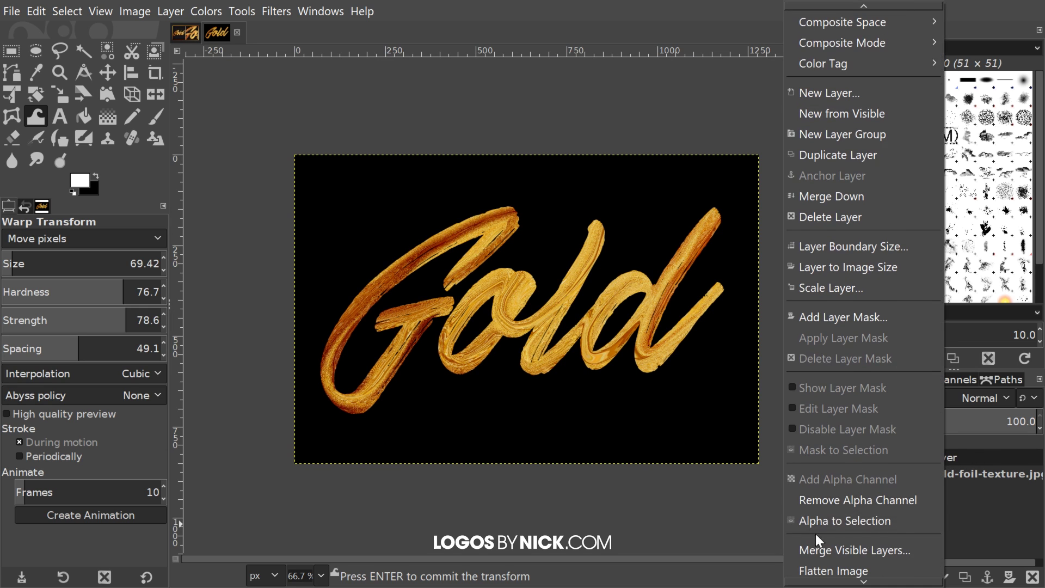
left_click(835, 521)
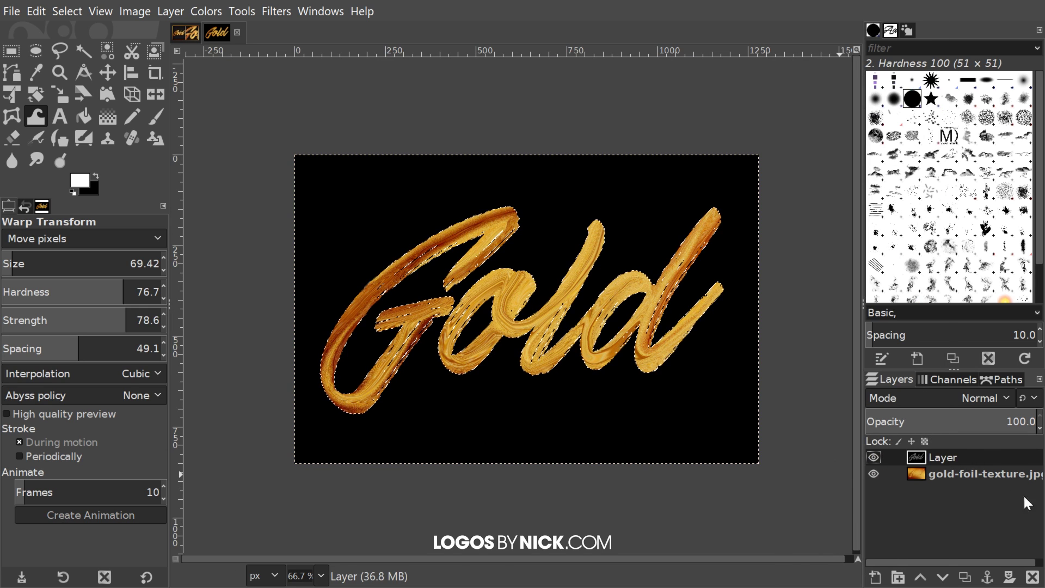
left_click(1031, 577)
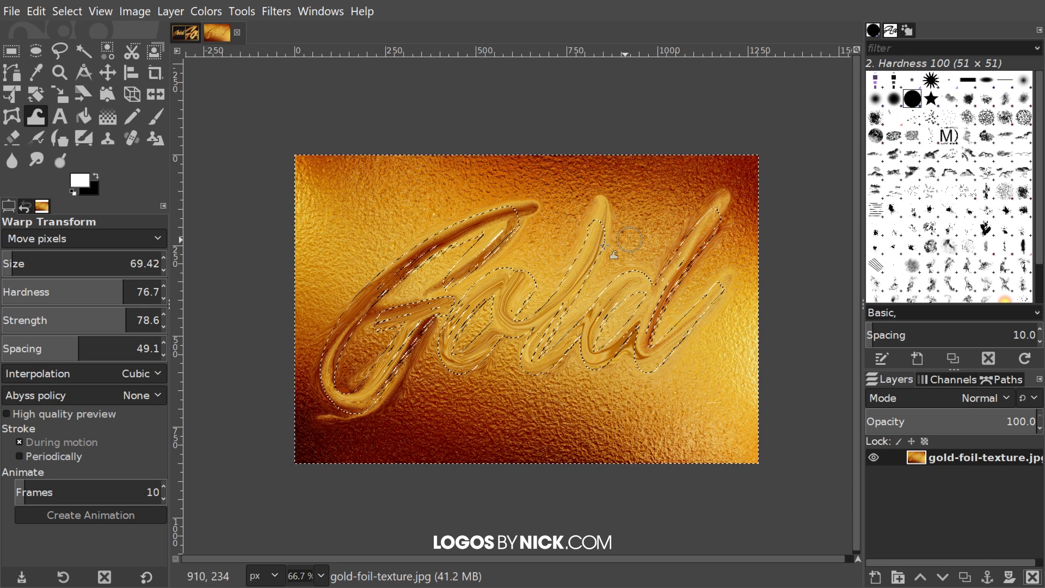
Step: Add an alpha channel to the gold-foil-texture layer, clear the selected area around the lettering, and remove the selection
right_click(953, 456)
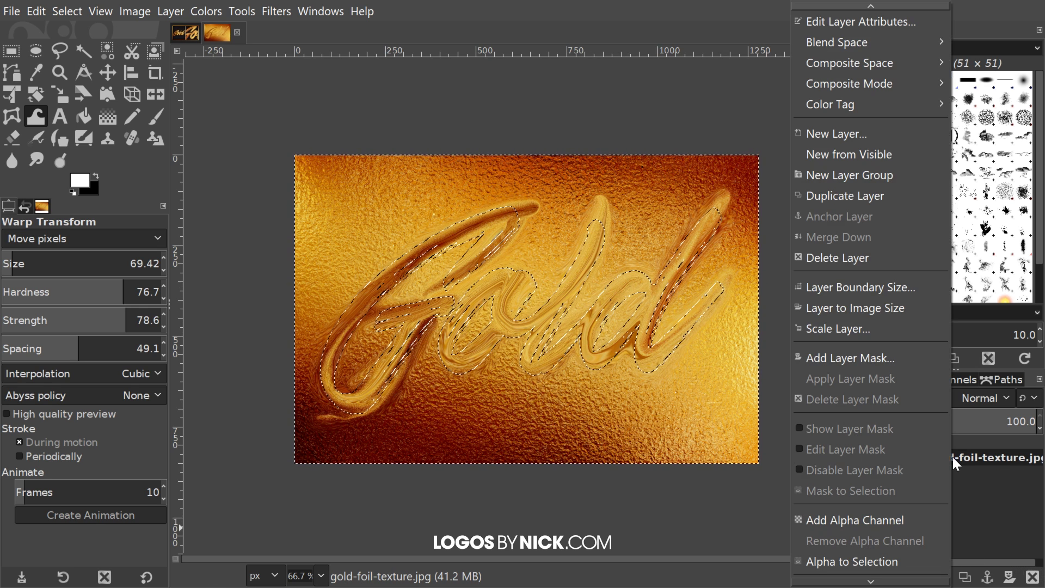
left_click(852, 527)
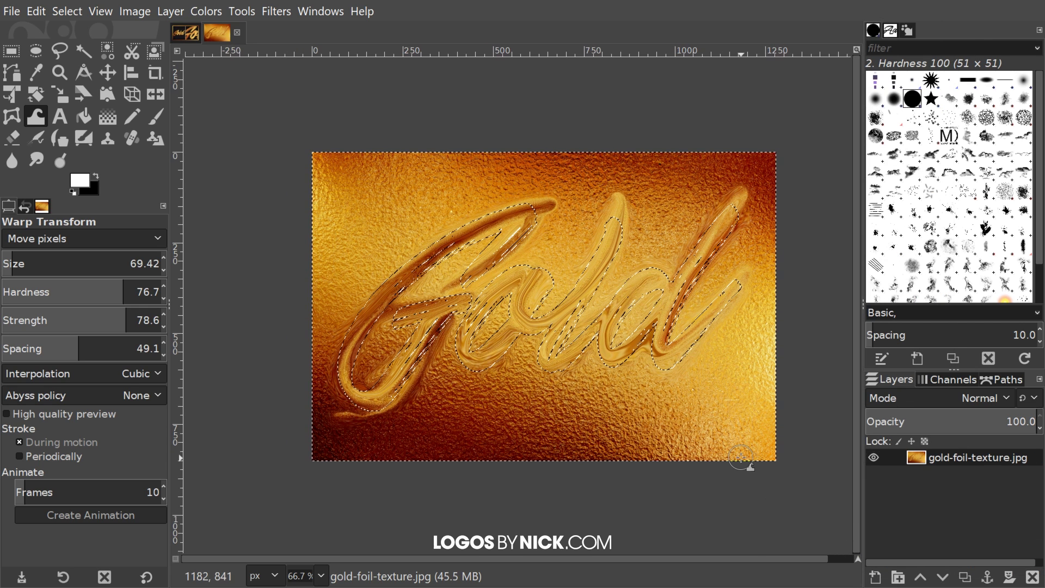
key("Delete")
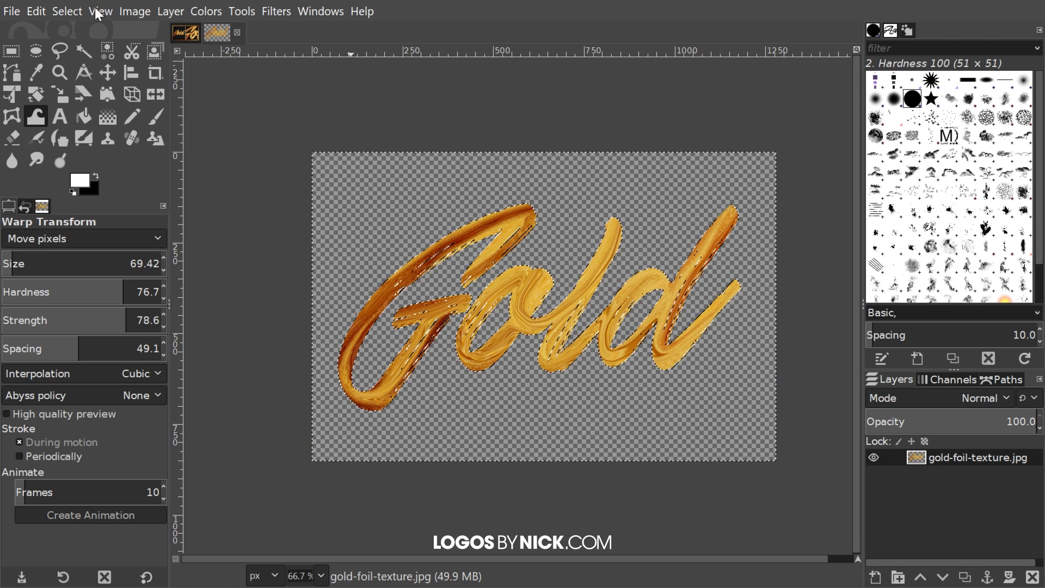
left_click(71, 10)
left_click(80, 57)
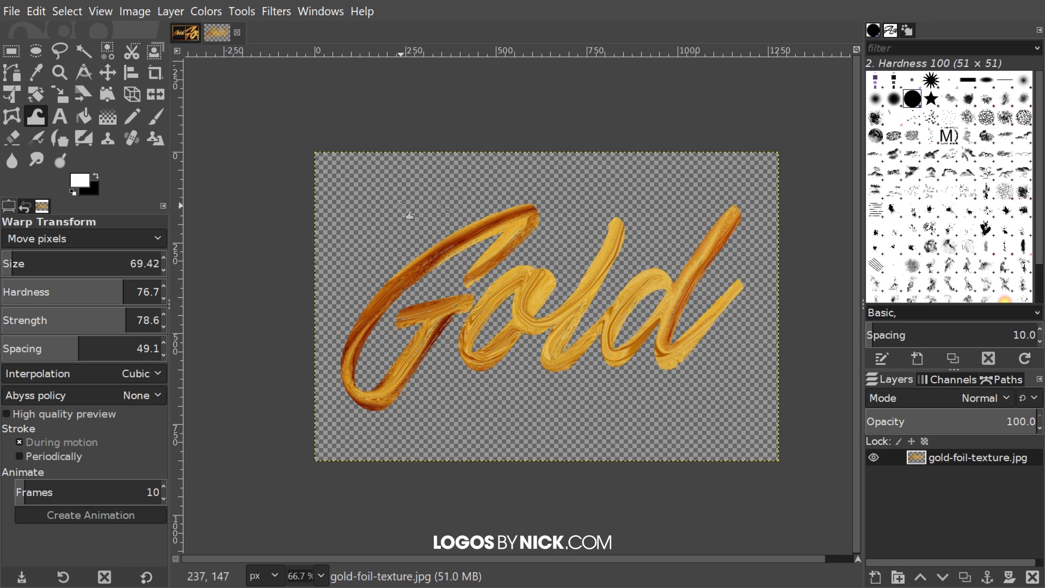
scroll(589, 186, "up", 1)
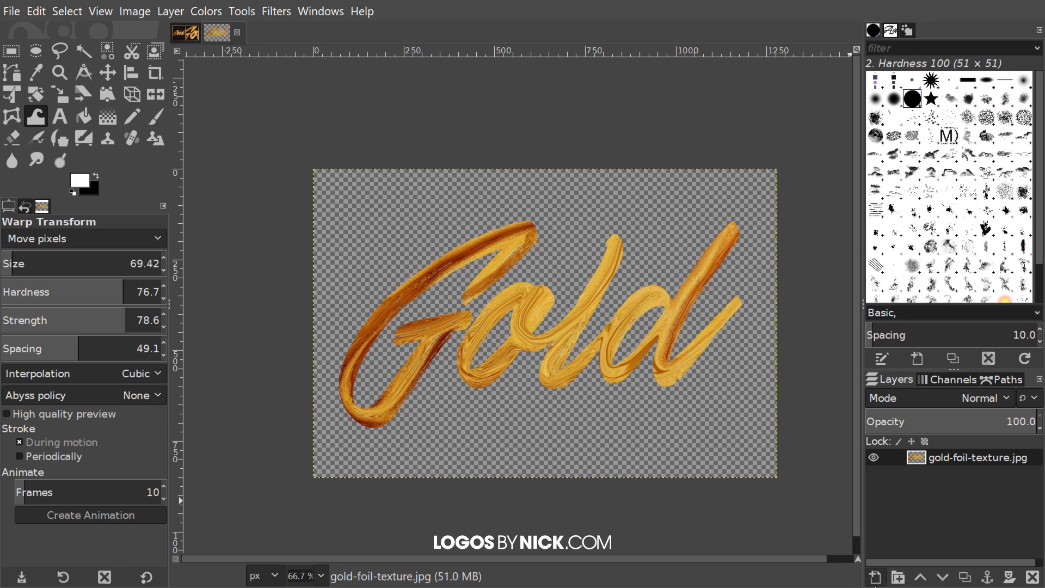
Step: Add a new transparent layer above the gold-foil-texture layer and set the foreground color to 121212
left_click(875, 576)
left_click(960, 531)
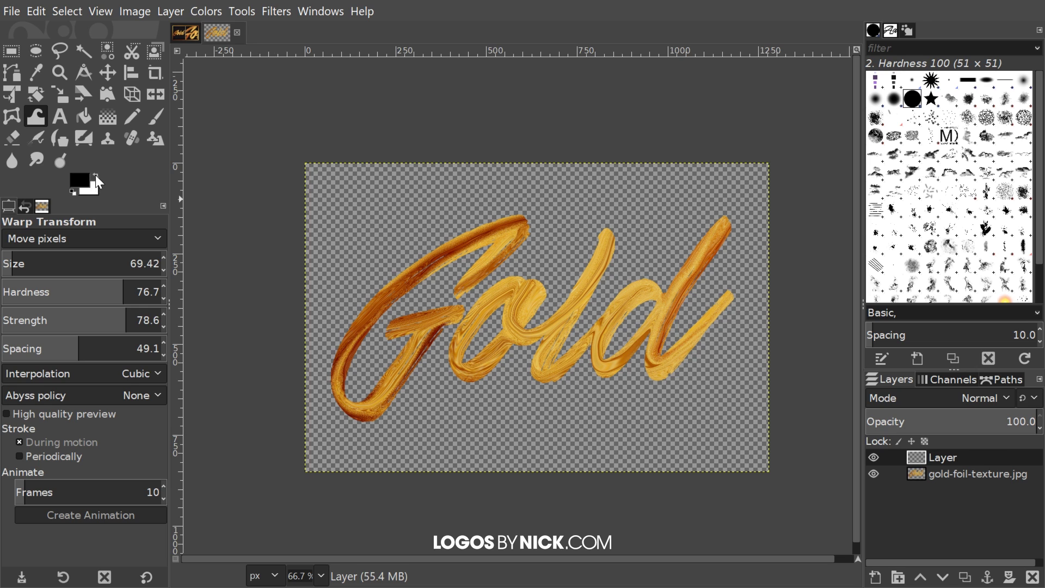
left_click(87, 180)
left_click_drag(382, 135, 408, 119)
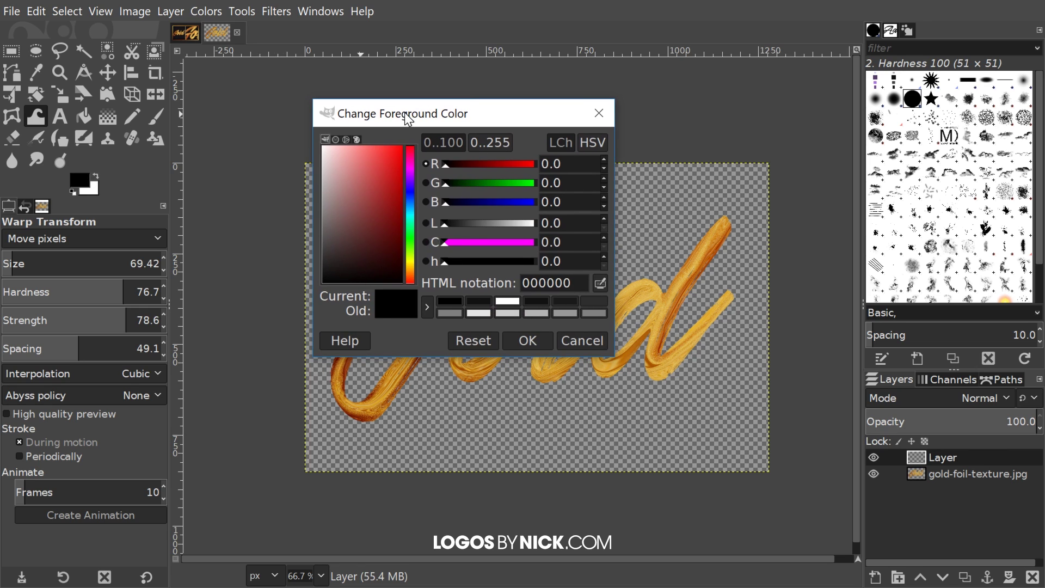
double_click(538, 283)
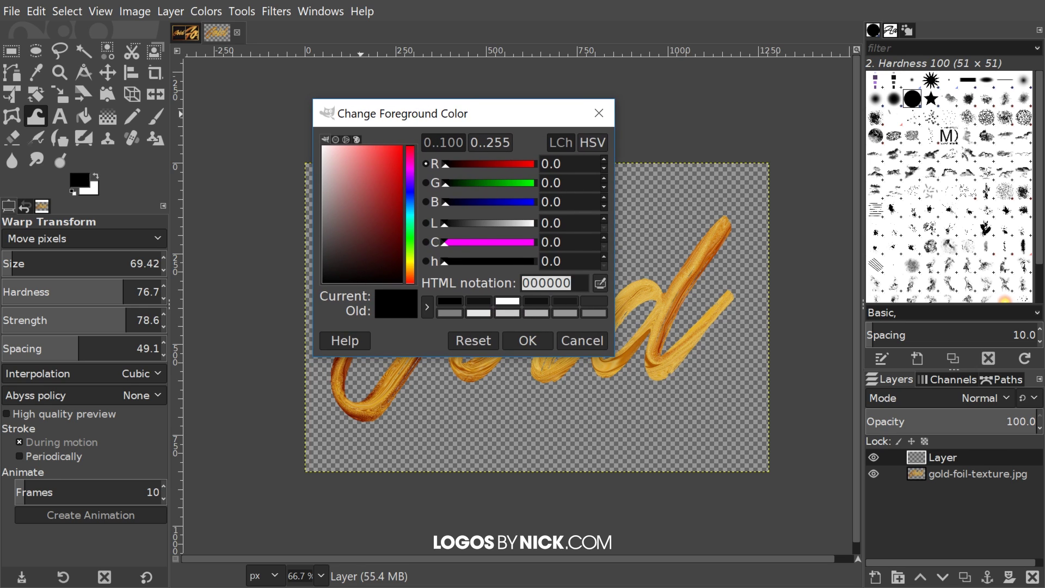
type("121212")
left_click(526, 341)
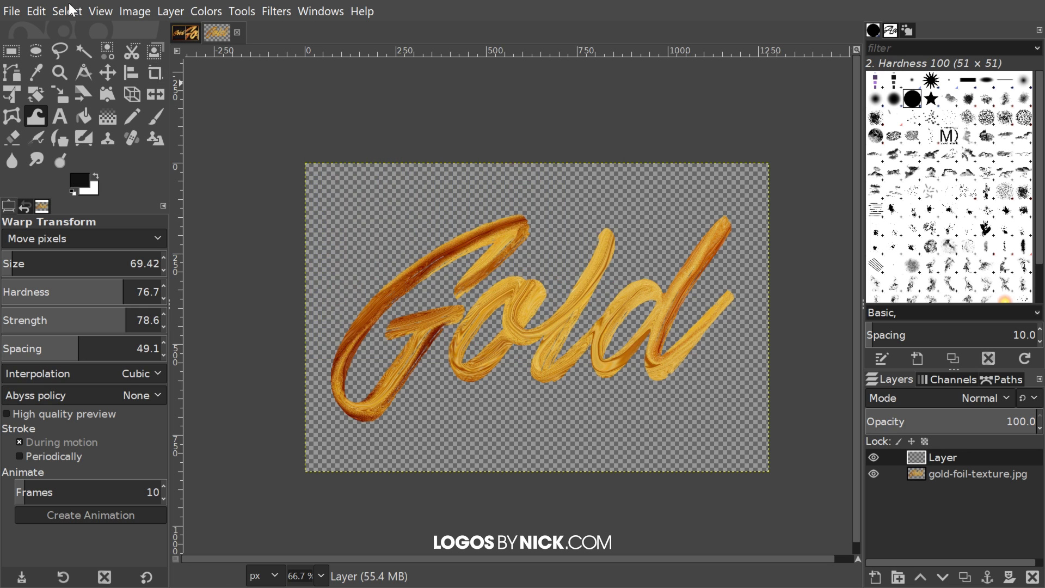
Step: Fill the new layer with the foreground color and move it below the gold-foil-texture layer
left_click(44, 12)
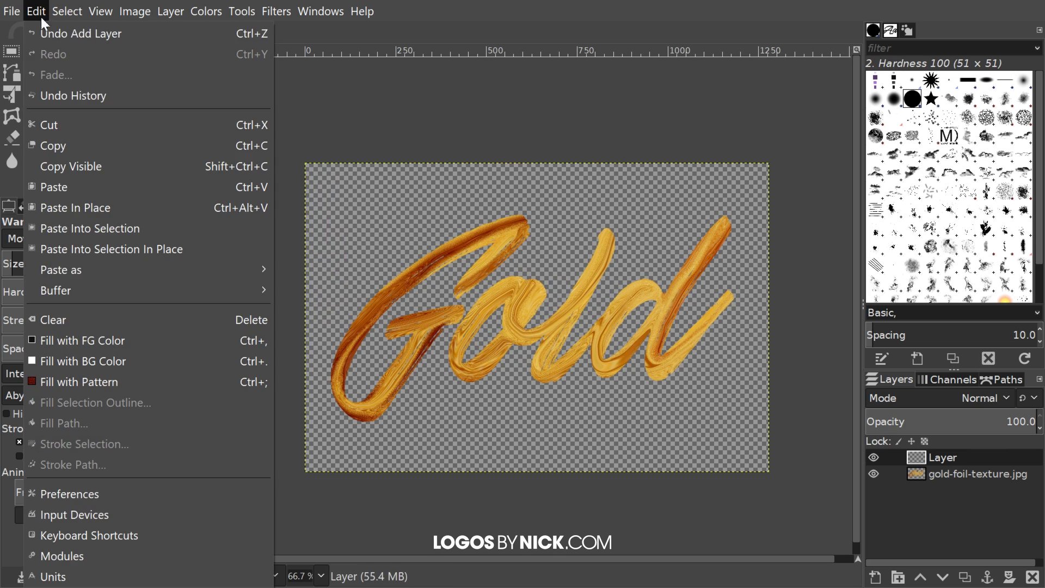
left_click(76, 336)
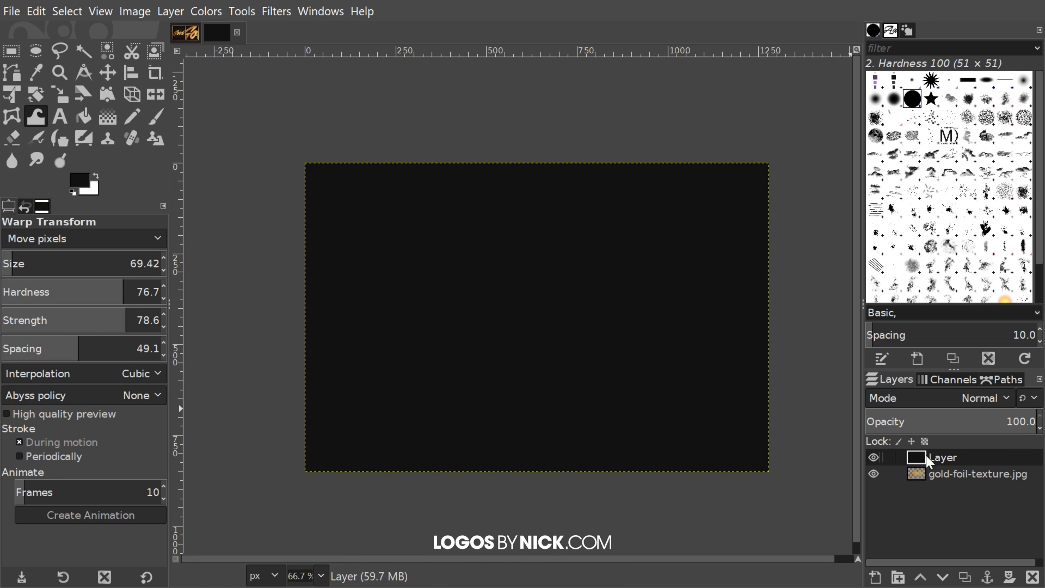
left_click_drag(945, 467, 958, 477)
mouse_move(596, 302)
left_mouse_down()
mouse_move(569, 287)
mouse_move(581, 302)
left_mouse_up()
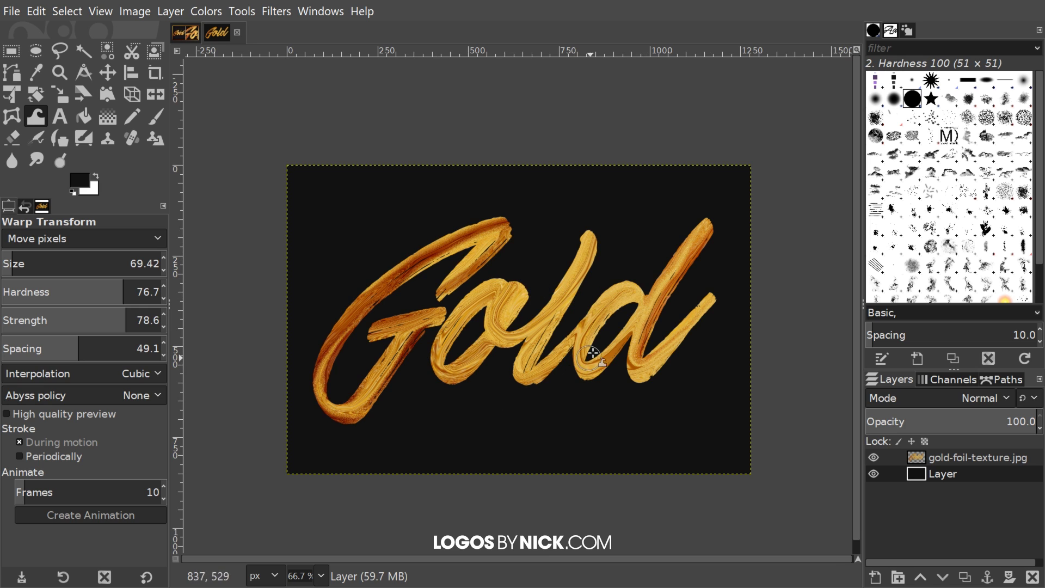
Step: View the finished example image928.png for comparison, and return to the lettering image
scroll(574, 367, "up", 1)
scroll(577, 354, "right", 1)
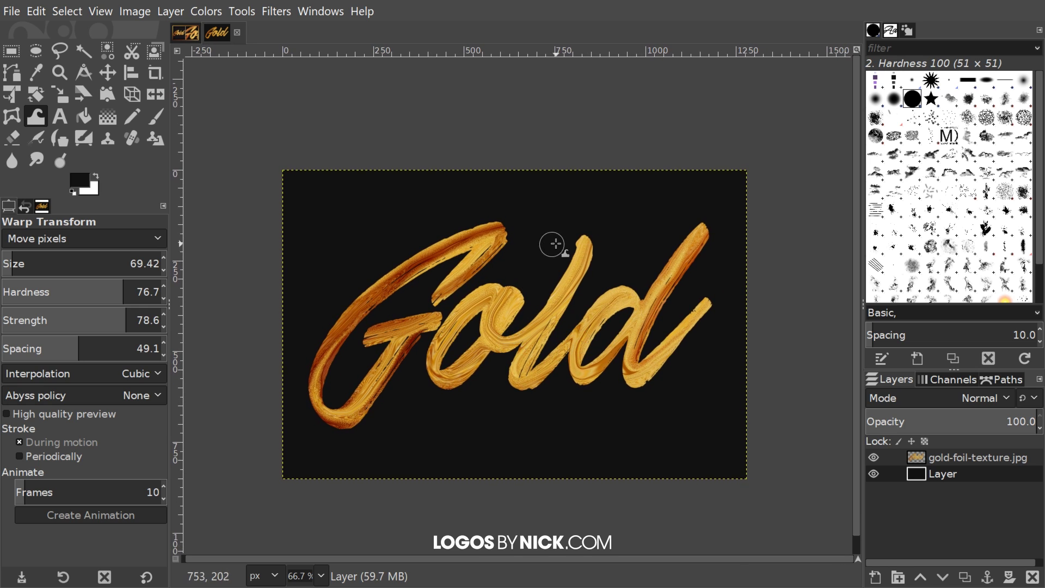
left_click(186, 36)
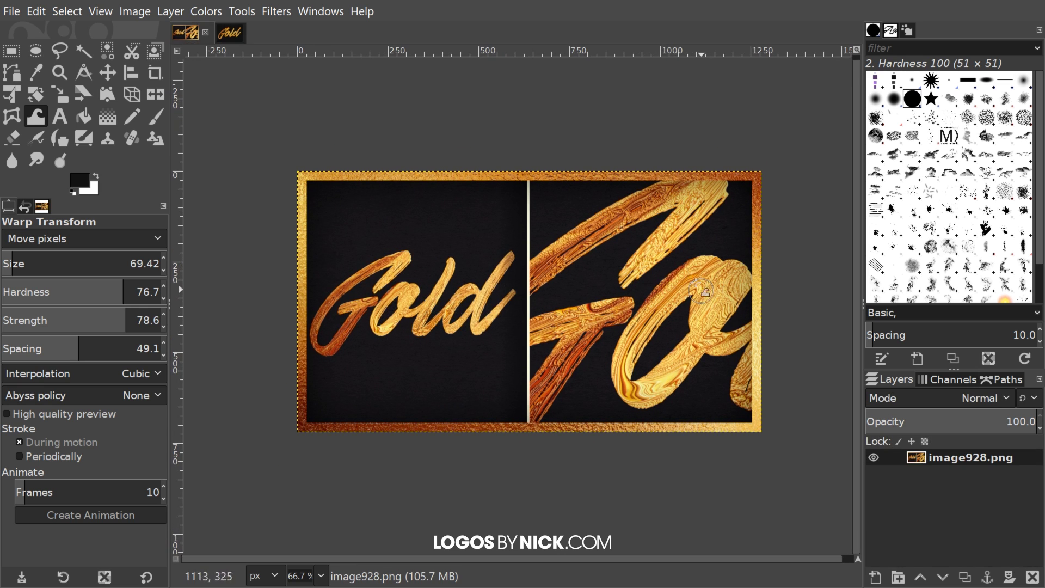
scroll(616, 286, "up", 1)
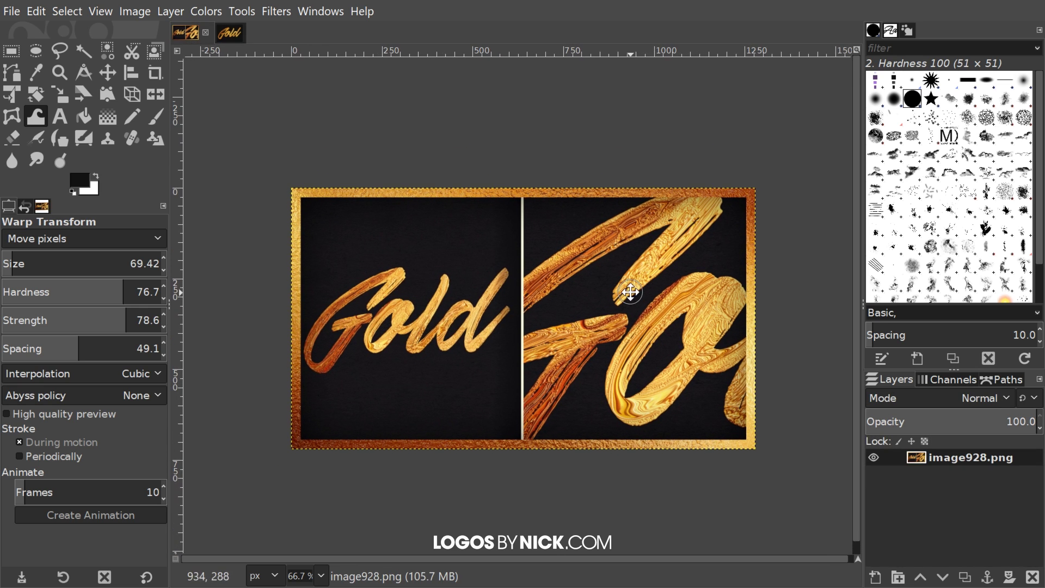
left_click(227, 36)
scroll(614, 241, "left", 2)
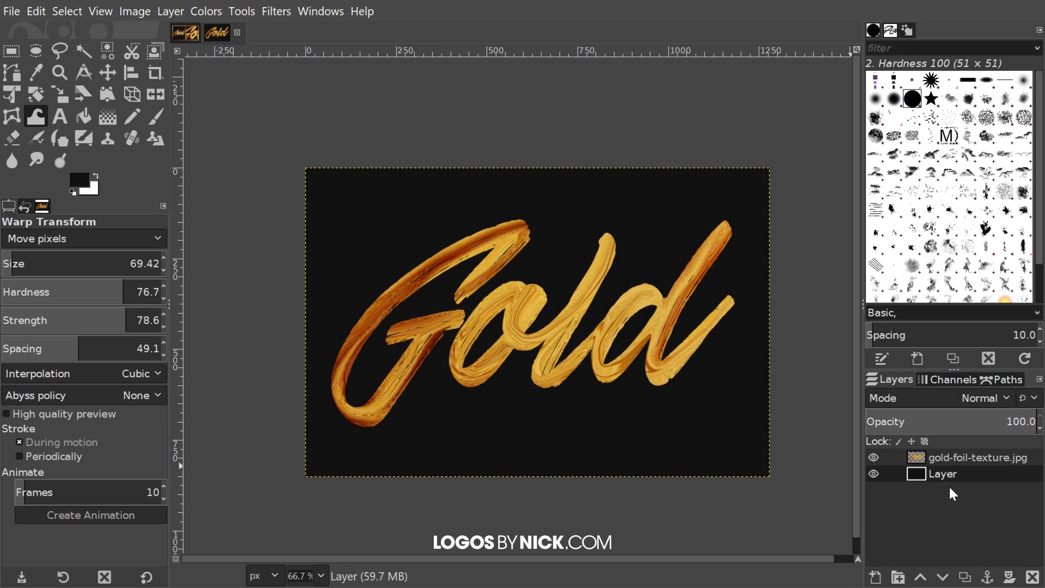
Step: Duplicate the gold-foil-texture layer
left_click(946, 461)
scroll(676, 350, "up", 1)
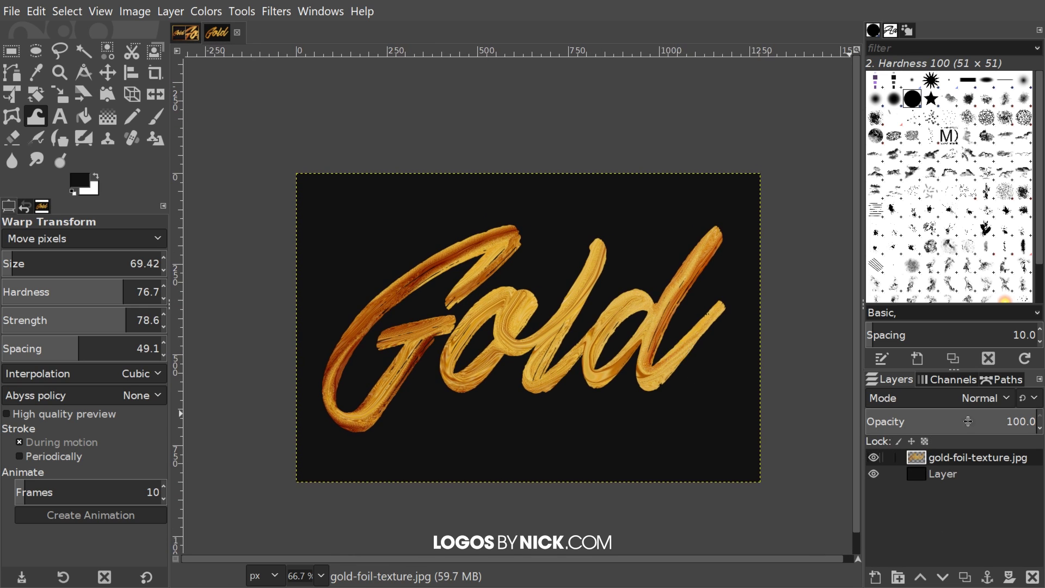
left_click(967, 581)
Step: Desaturate the duplicated foil layer with Saturation at a scale of 0
scroll(739, 389, "right", 2)
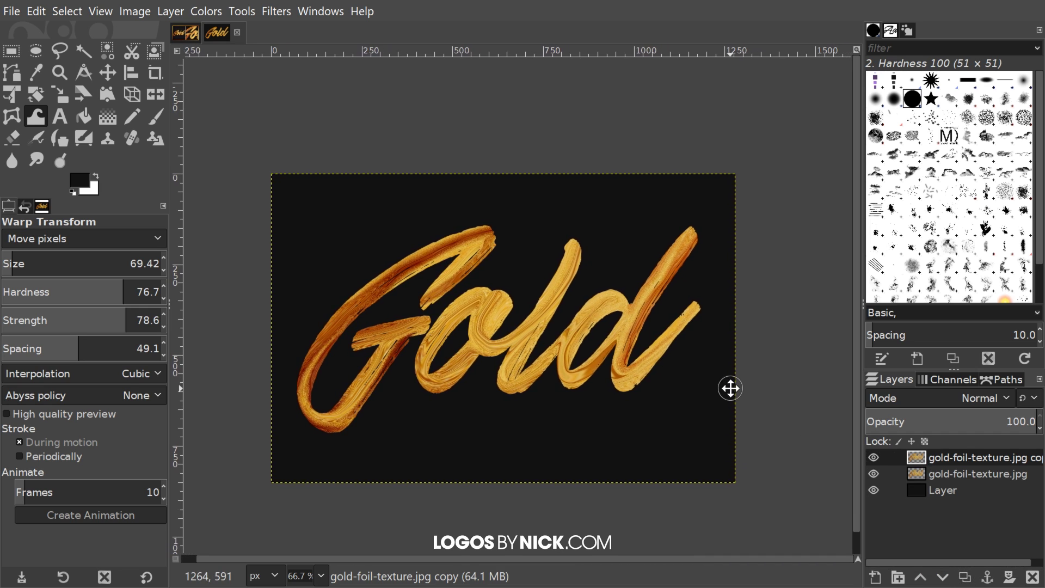
scroll(732, 388, "right", 1)
scroll(731, 388, "down", 1)
left_click(206, 11)
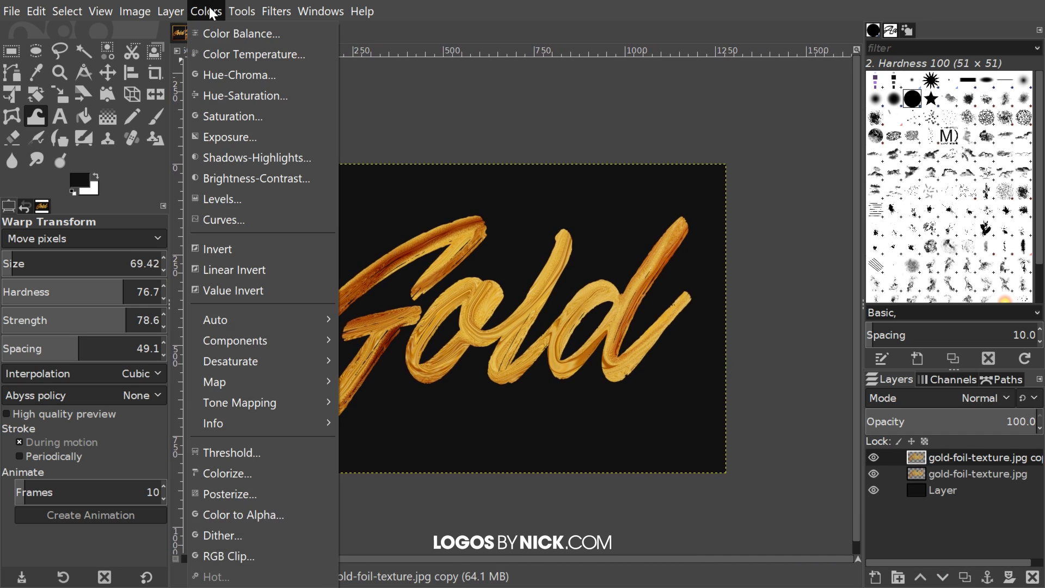
left_click(252, 109)
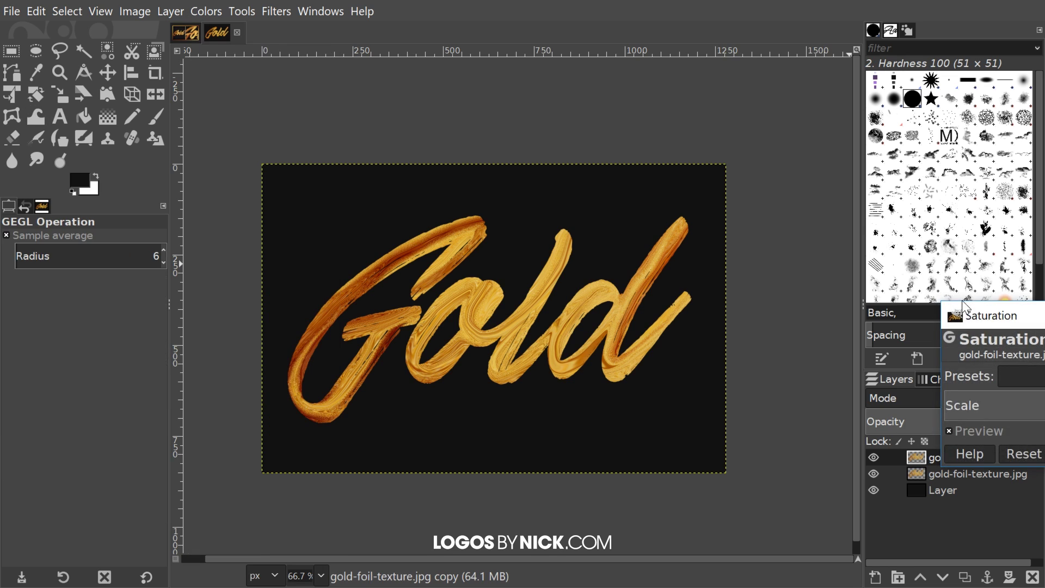
left_click_drag(954, 273, 739, 151)
left_click(668, 240)
left_click_drag(668, 240, 580, 238)
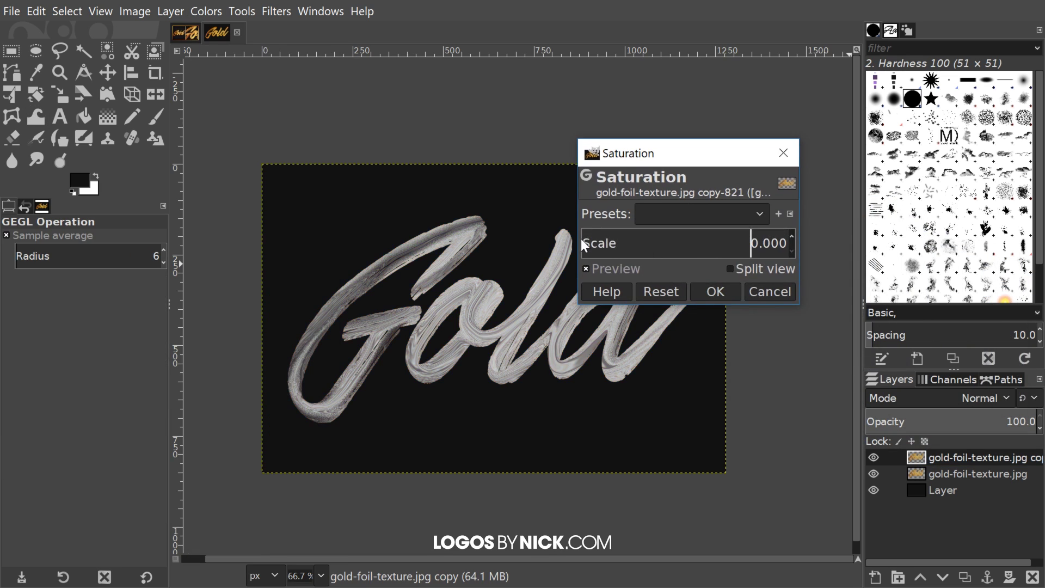
left_click(721, 294)
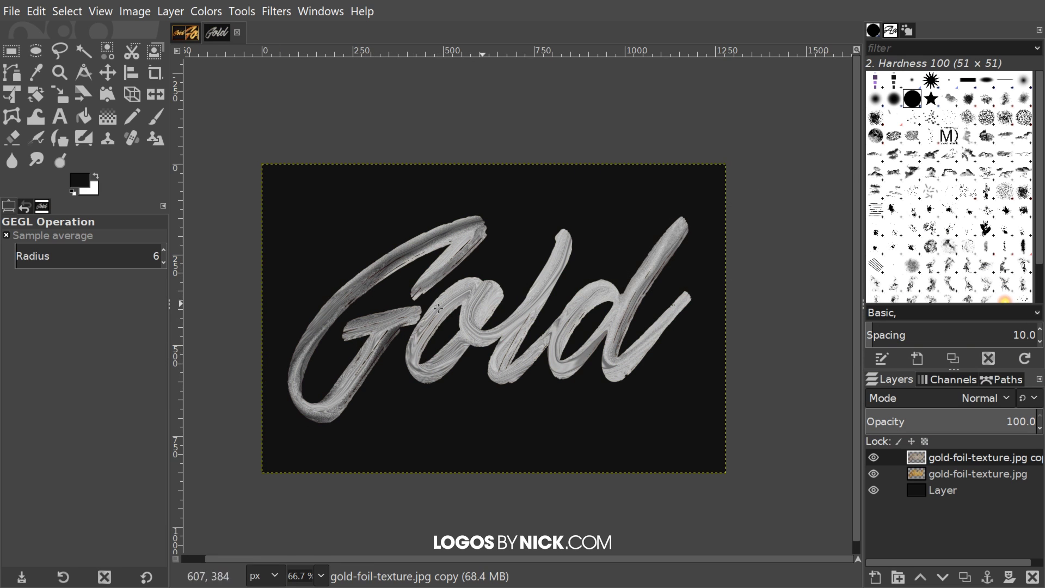
Step: Increase the desaturated foil copy's contrast with Curves, moving the white point to input 198 and the black point about a quarter inward
left_click_drag(533, 290, 521, 299)
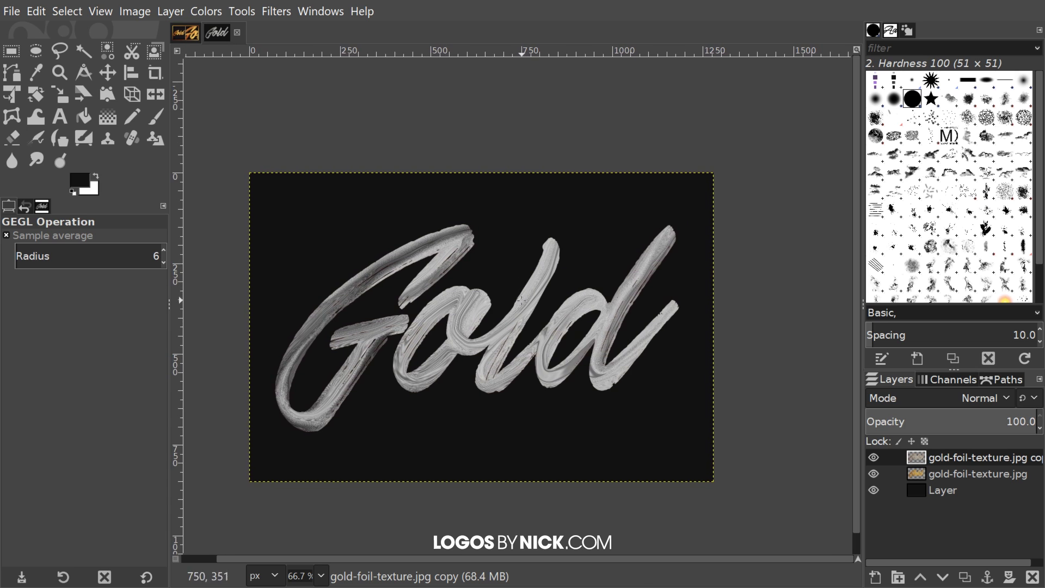
left_click(206, 12)
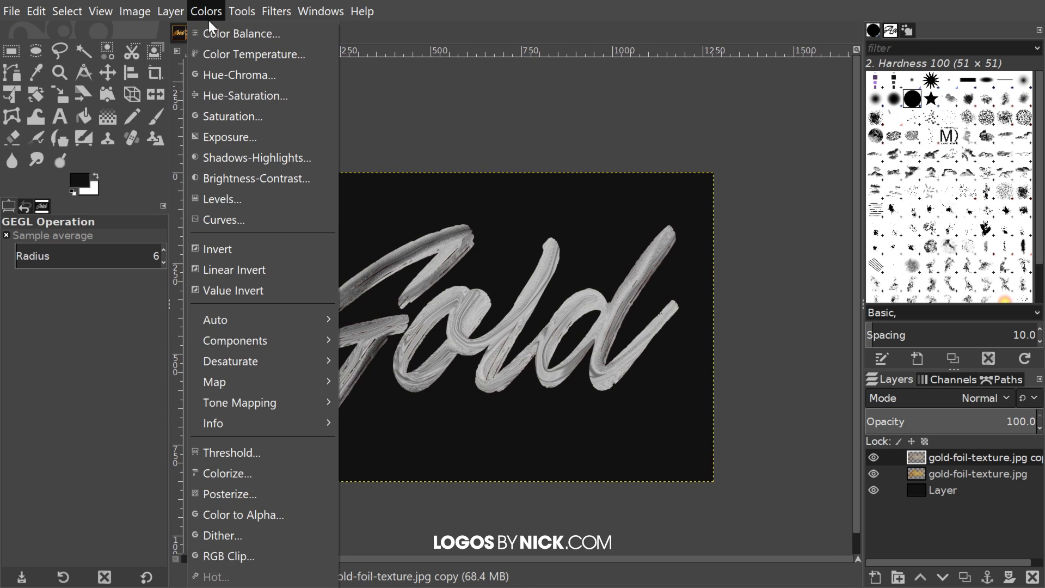
left_click(236, 218)
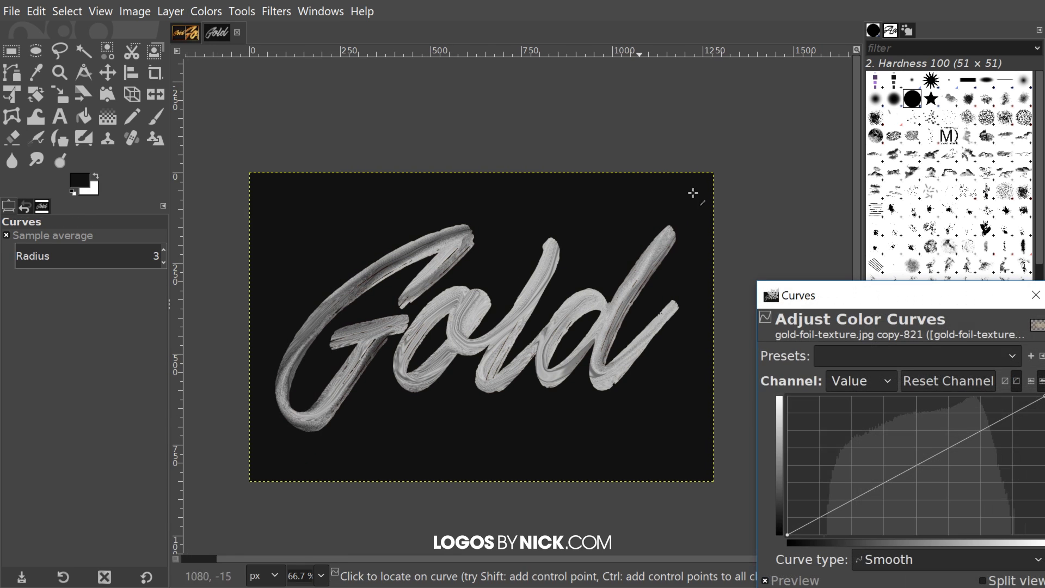
left_click_drag(854, 292, 710, 90)
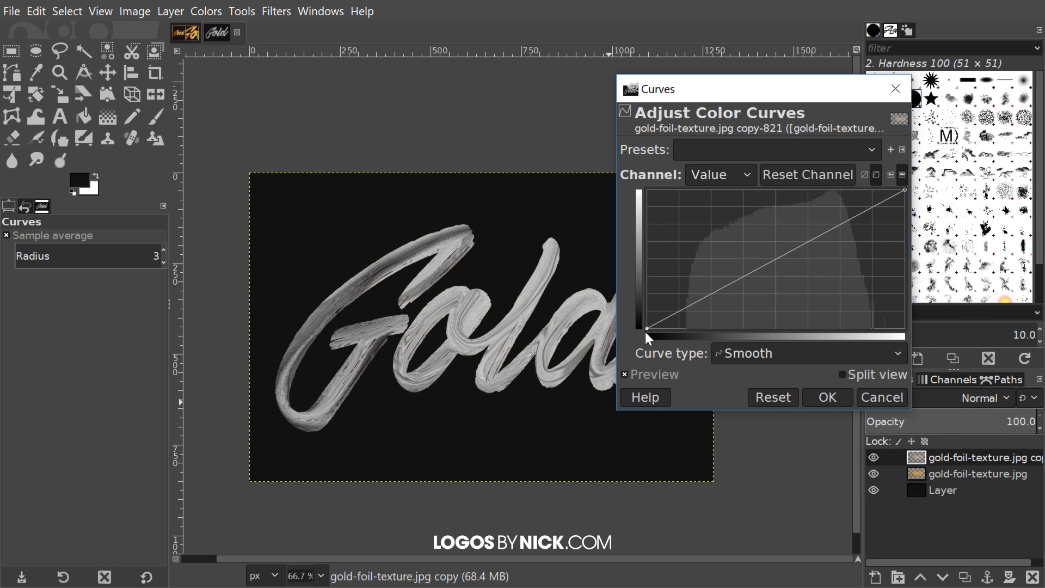
left_click_drag(647, 329, 698, 341)
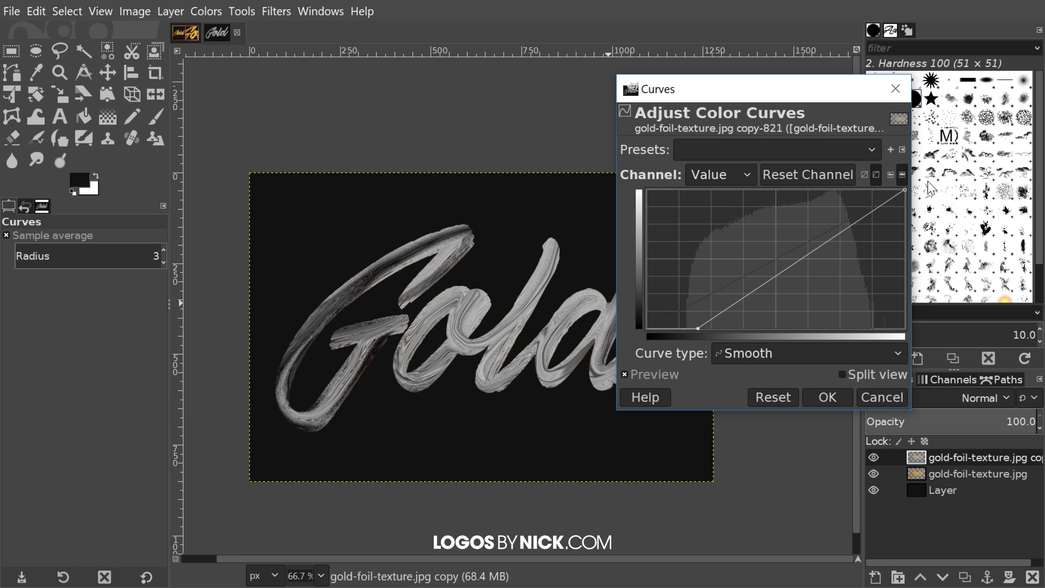
left_click_drag(906, 190, 847, 189)
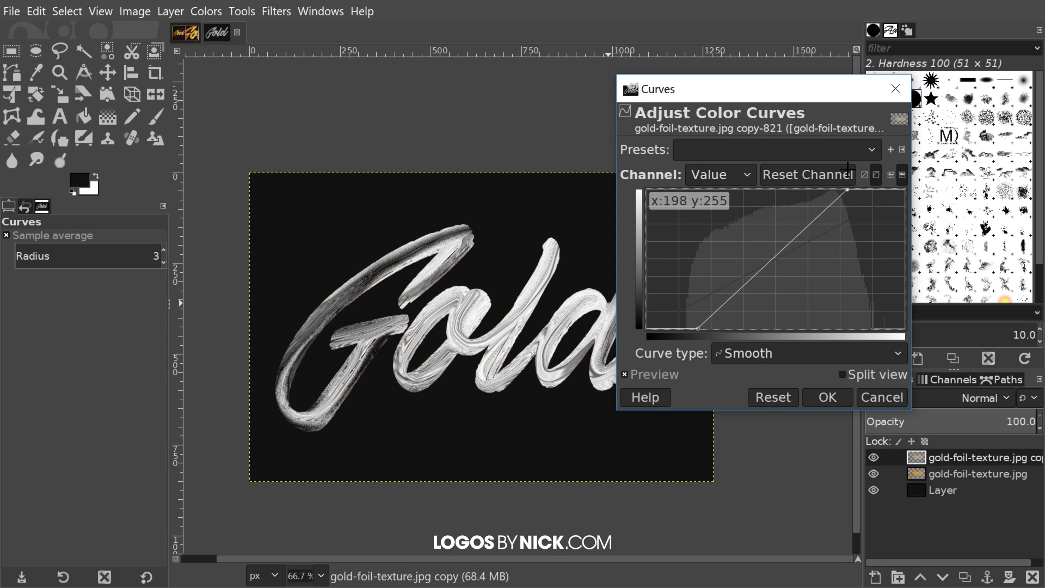
left_click_drag(698, 332, 720, 338)
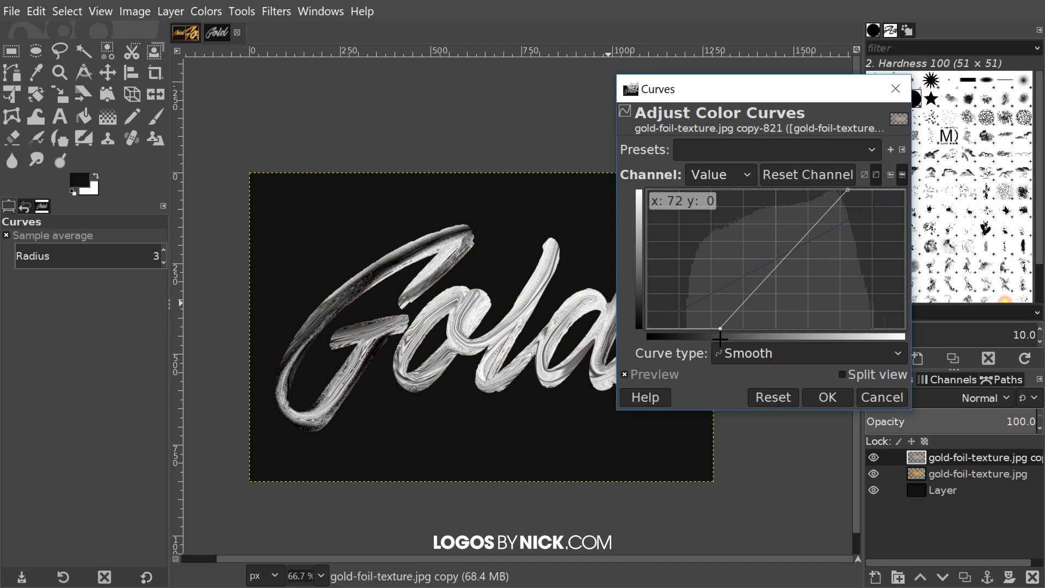
left_click_drag(720, 328, 712, 332)
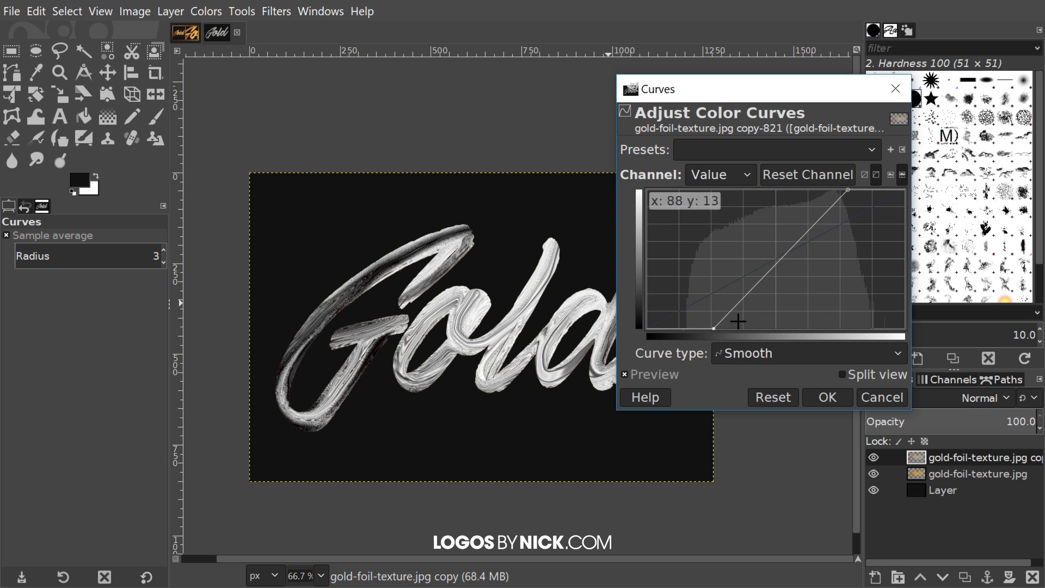
left_click(827, 397)
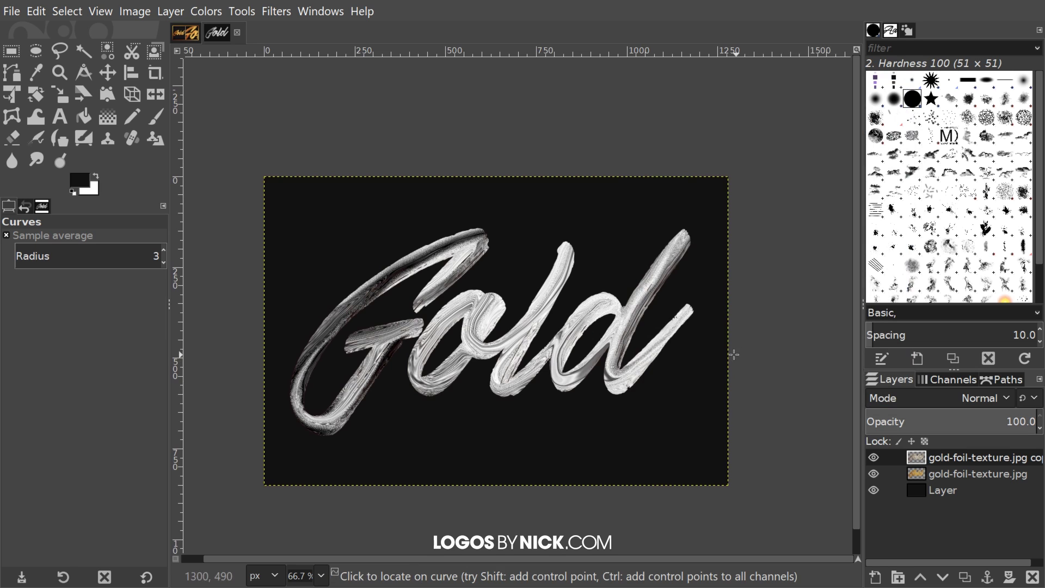
Step: Apply a Gaussian Blur with a size of 1 to the desaturated foil copy
left_click(269, 11)
mouse_move(296, 121)
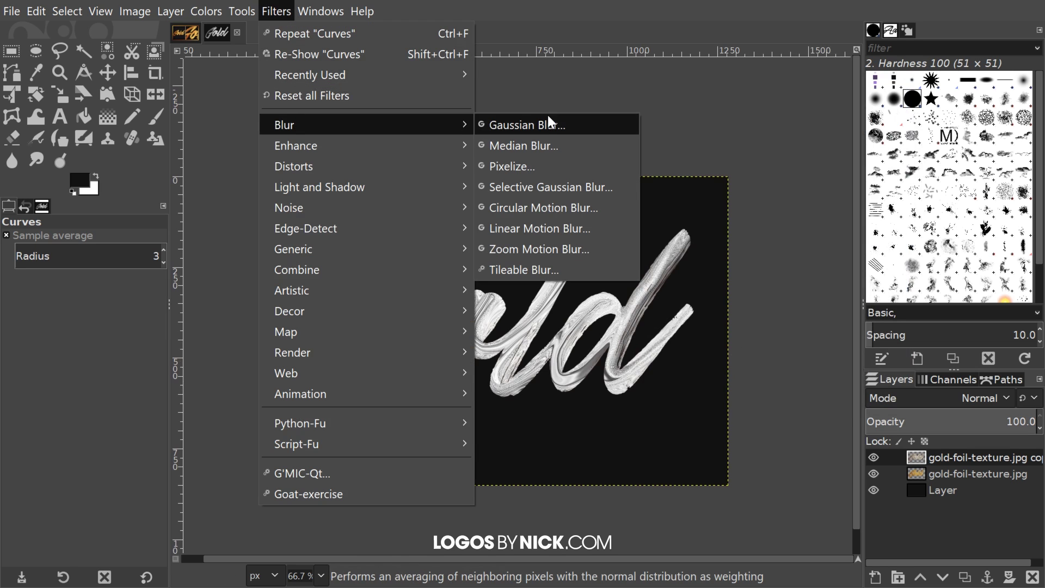
left_click(547, 125)
left_click_drag(736, 161, 728, 106)
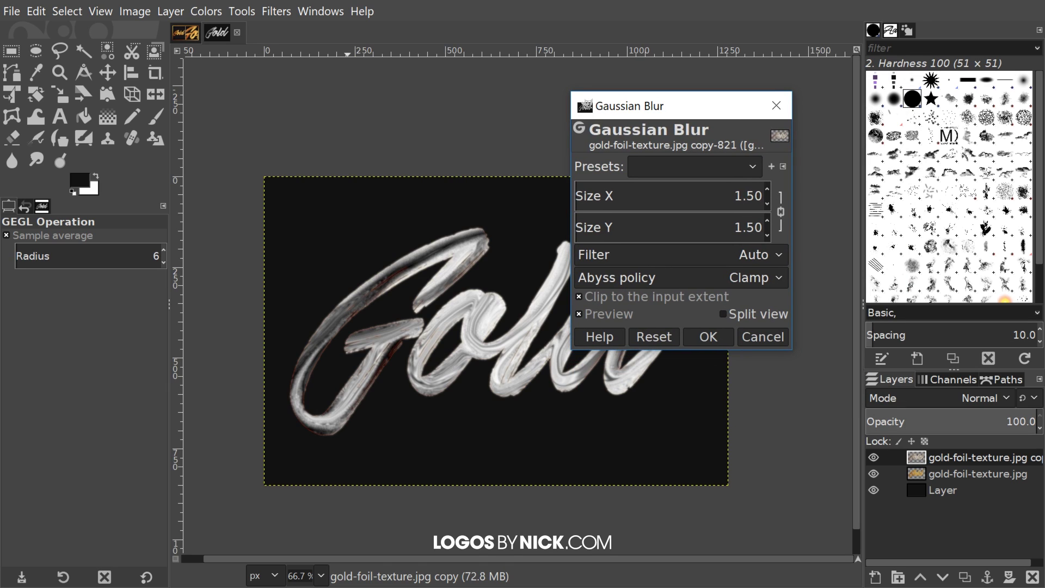
double_click(754, 196)
type("1")
key("Return")
left_click(711, 338)
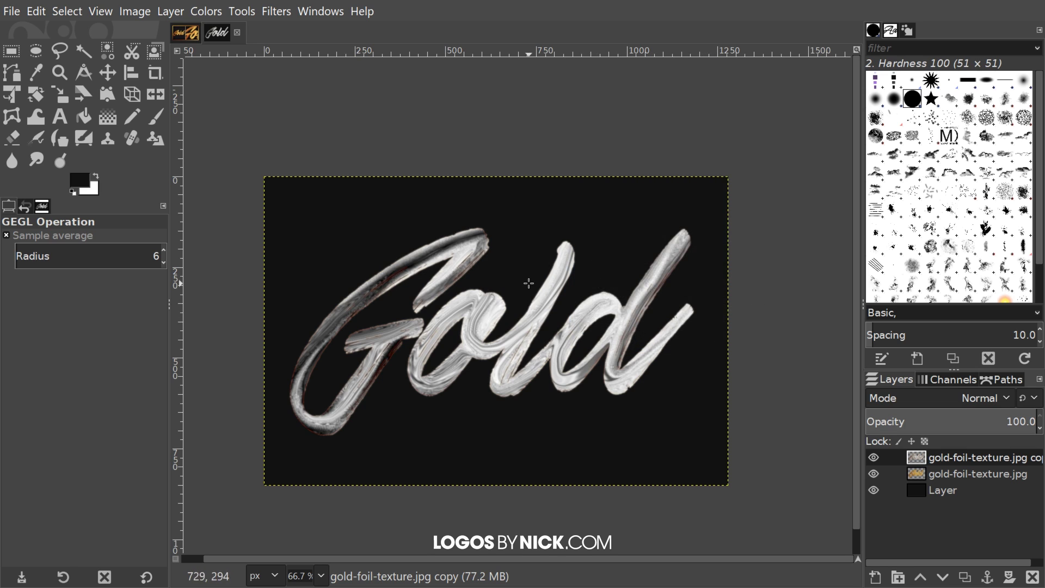
Step: Emboss the blurred foil copy with azimuth 30, elevation 45 and depth 20
left_click(271, 14)
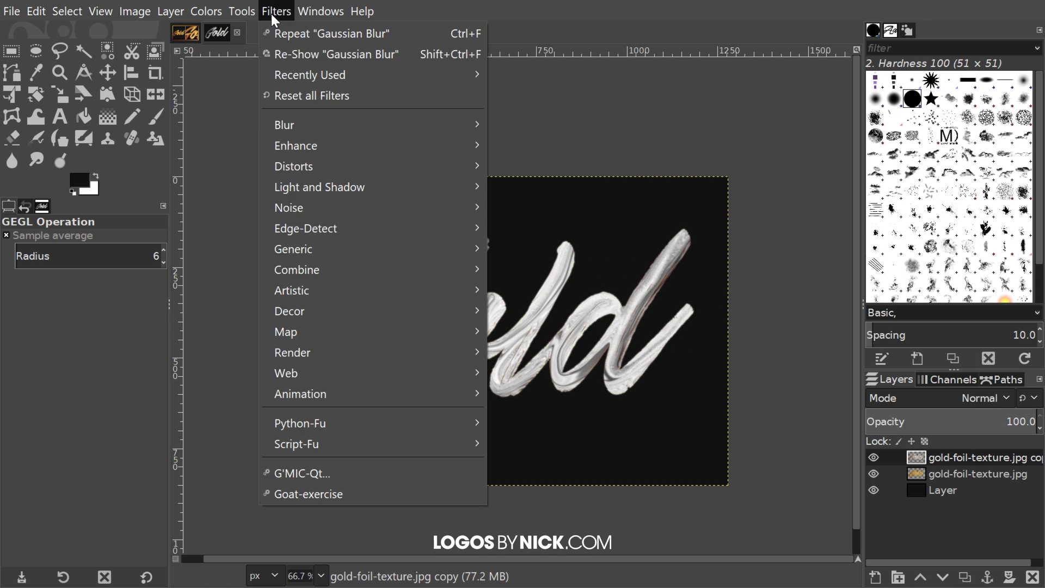
mouse_move(327, 162)
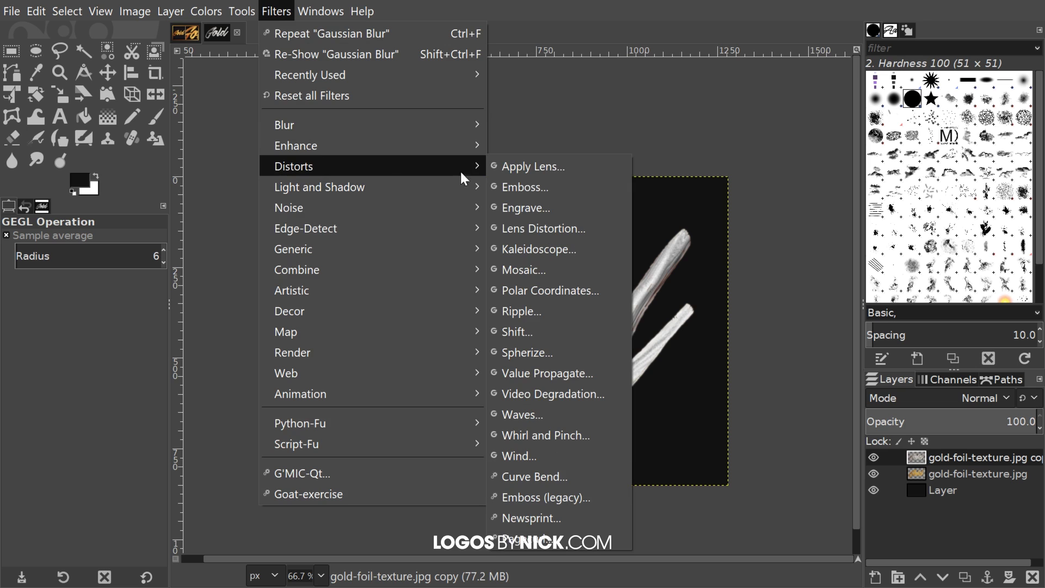
left_click(520, 185)
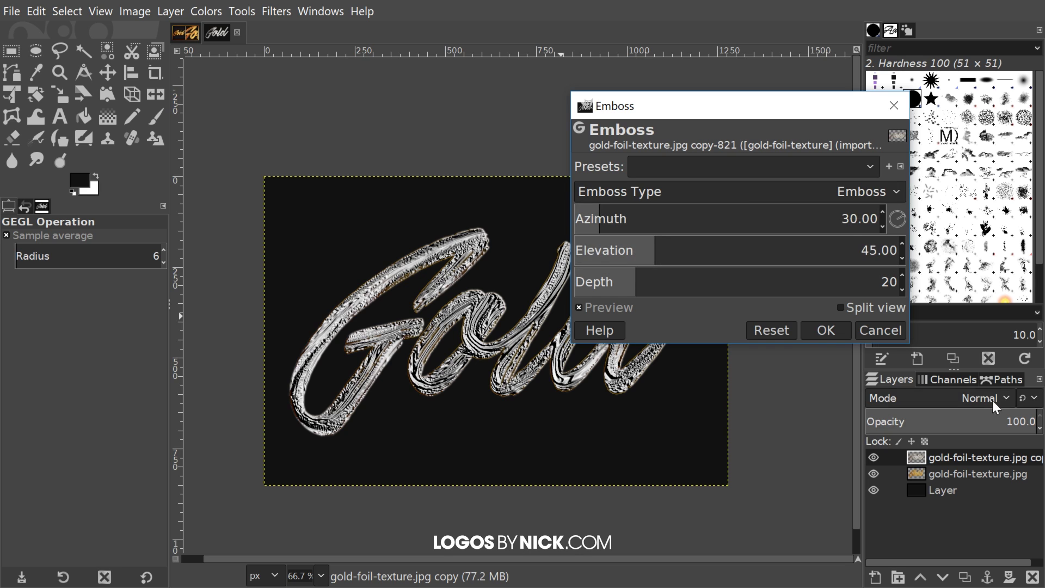
left_click(825, 330)
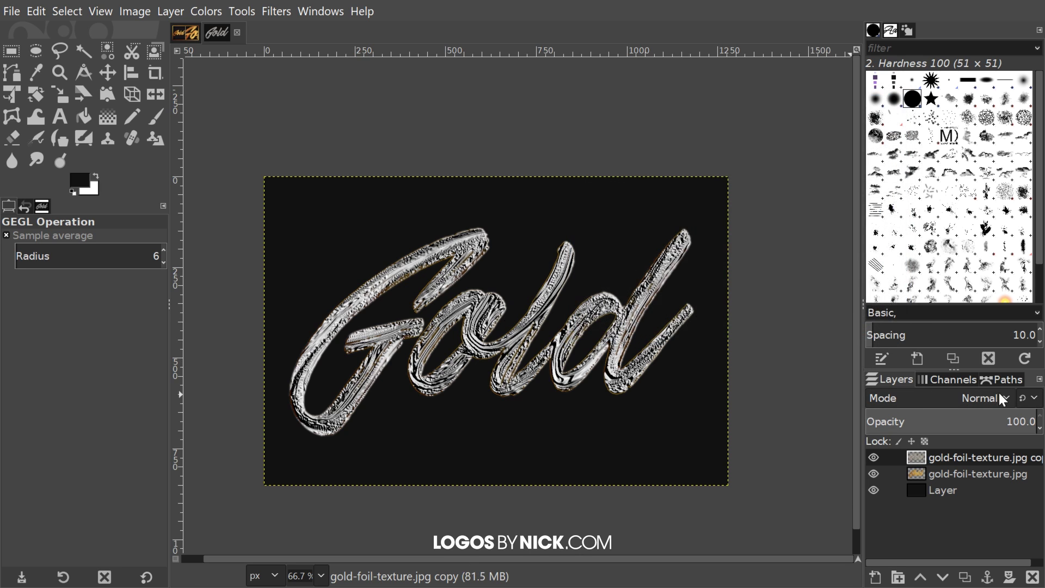
Step: Set the embossed foil copy's blend mode to Soft light
left_click(977, 402)
scroll(925, 451, "down", 5)
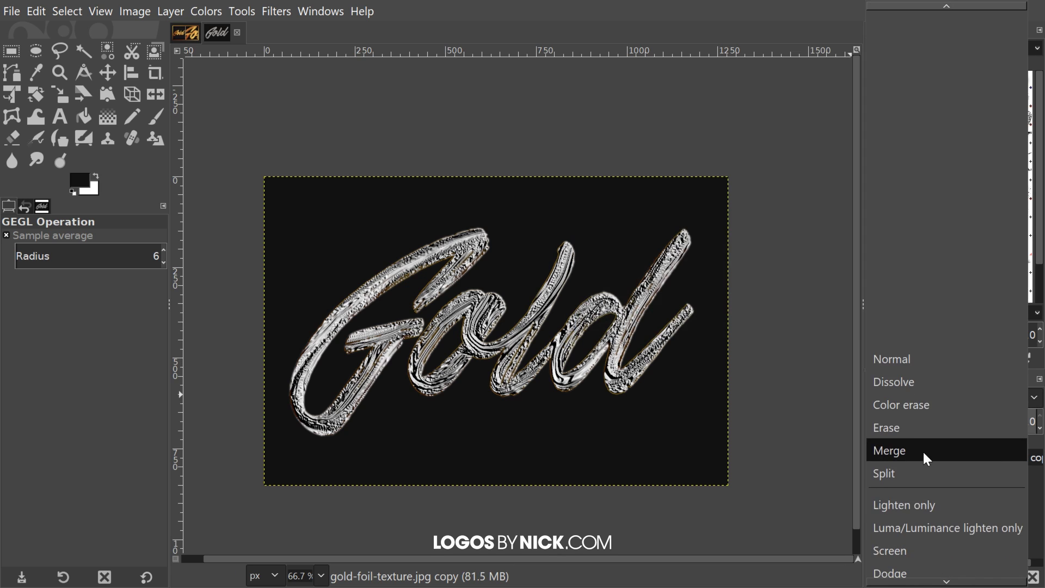
scroll(931, 446, "down", 4)
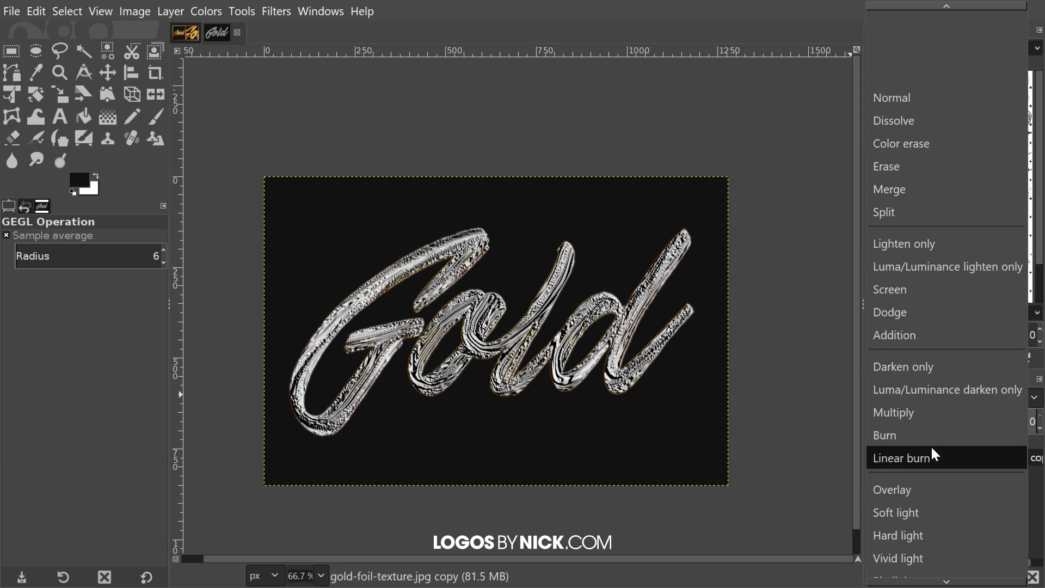
left_click(915, 486)
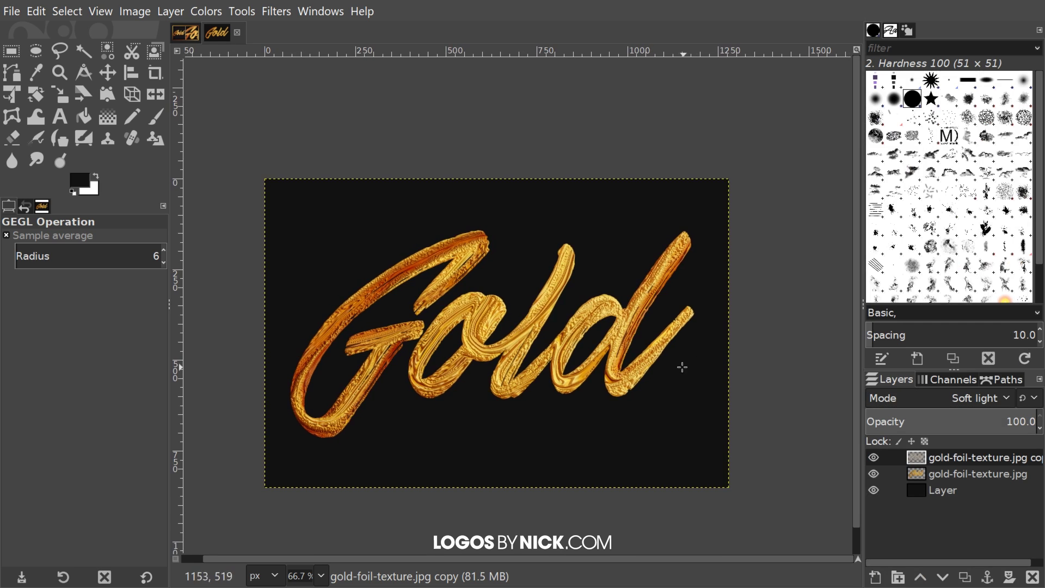
key("minus")
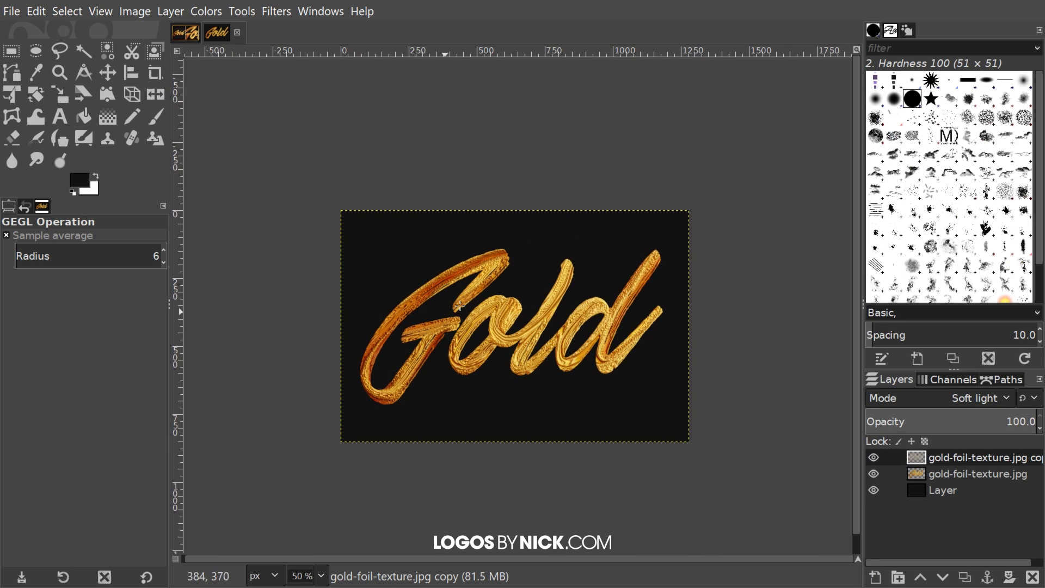
scroll(554, 318, "right", 1)
scroll(554, 318, "up", 1)
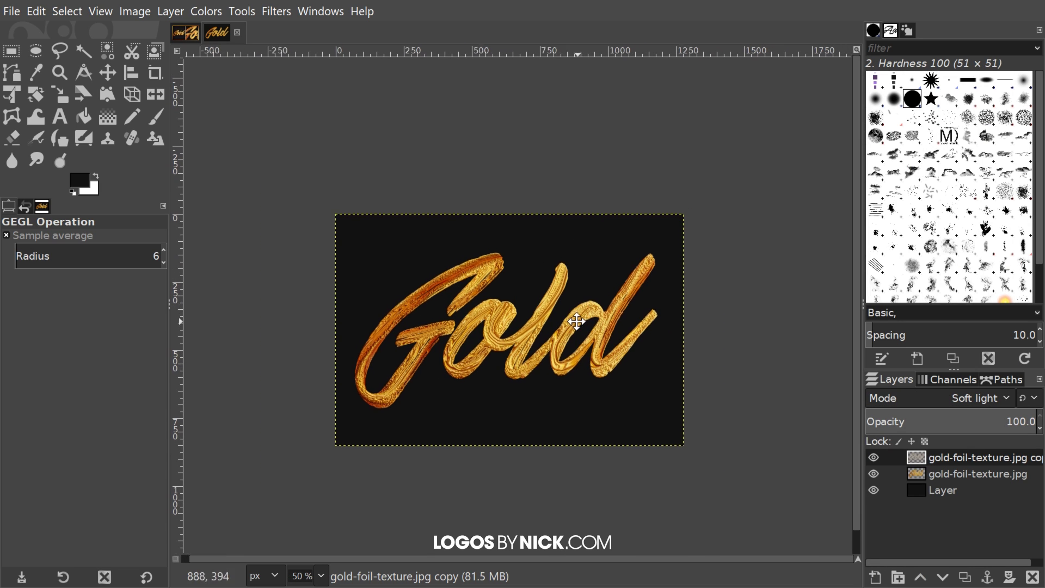